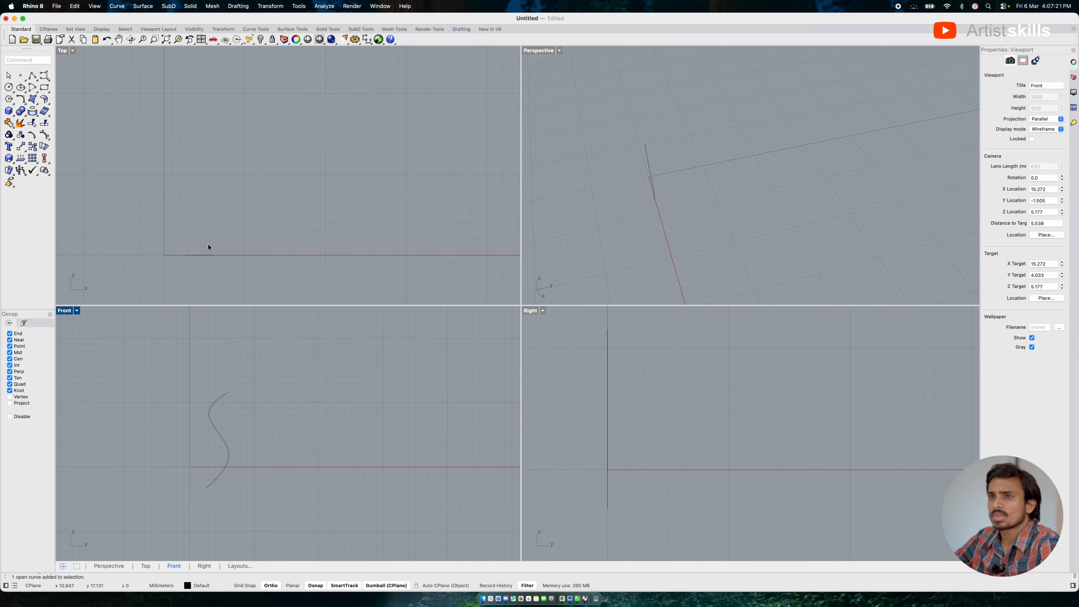
Draw a larger S-shaped interpolated curve beside the existing small curve in the Front viewport, hooking its lower end back upward.
left_click(46, 78)
left_click(82, 83)
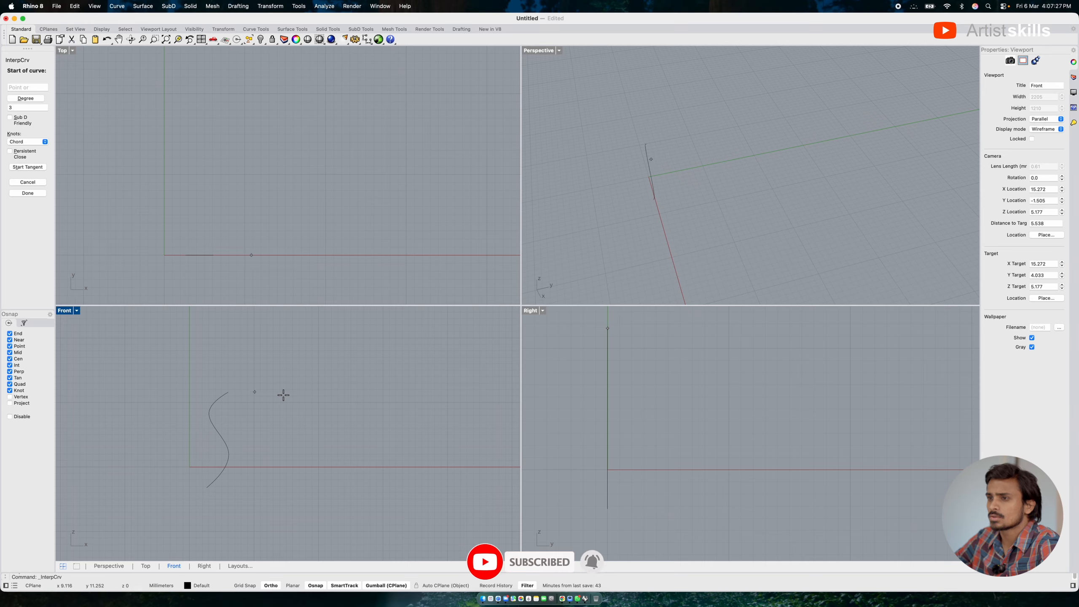
left_click(384, 361)
left_click(349, 412)
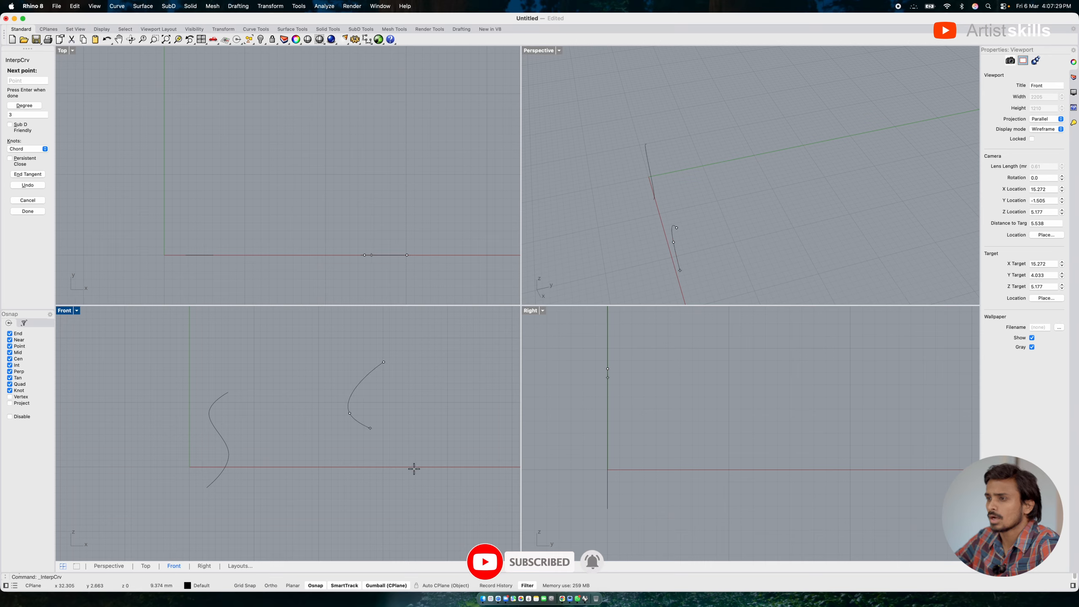
left_click(415, 471)
left_click(375, 526)
left_click(339, 471)
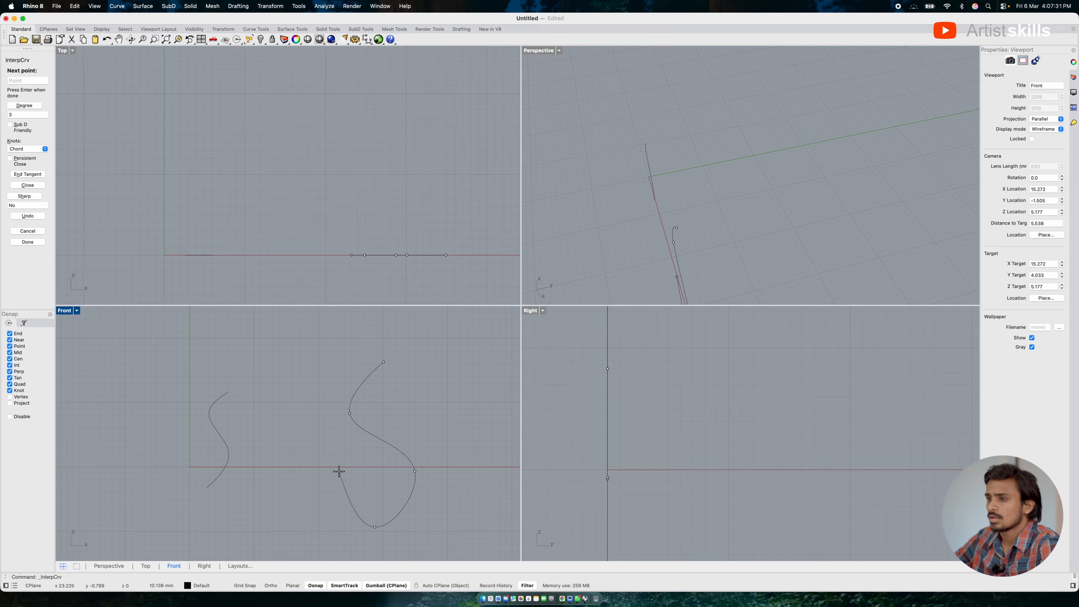
key("shift")
key("Return")
left_click(367, 442)
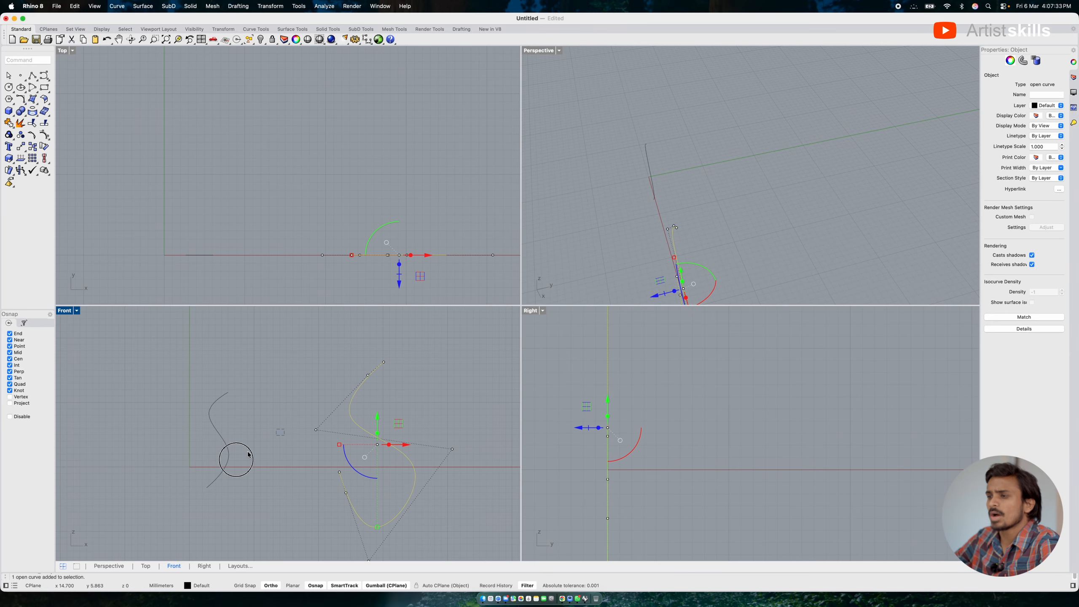
left_click(205, 484, "shift")
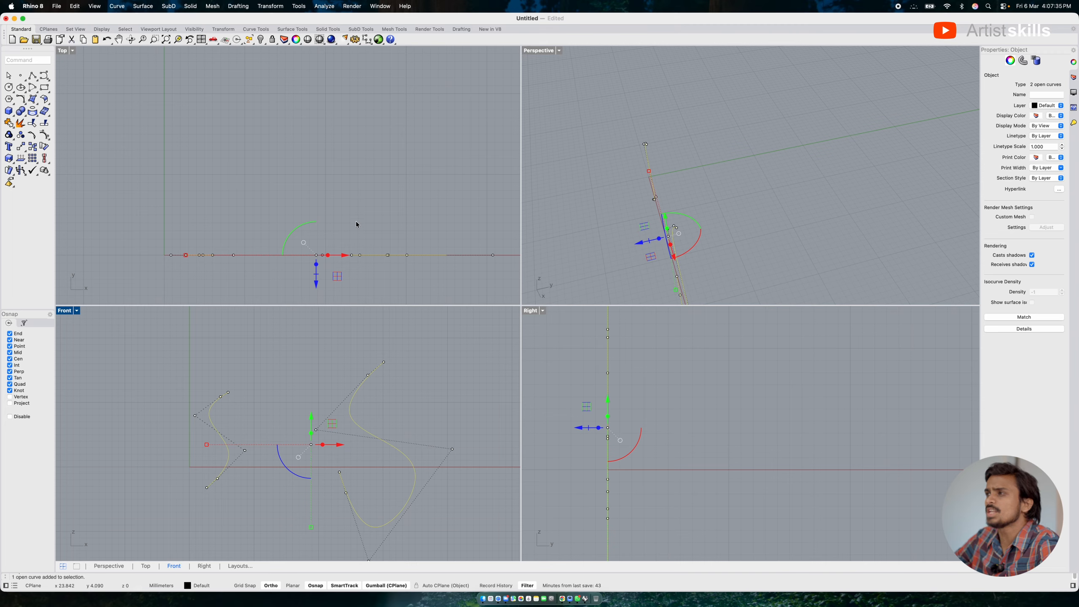
left_click(413, 234)
left_click_drag(472, 405, 180, 497)
scroll(318, 458, "up", 4)
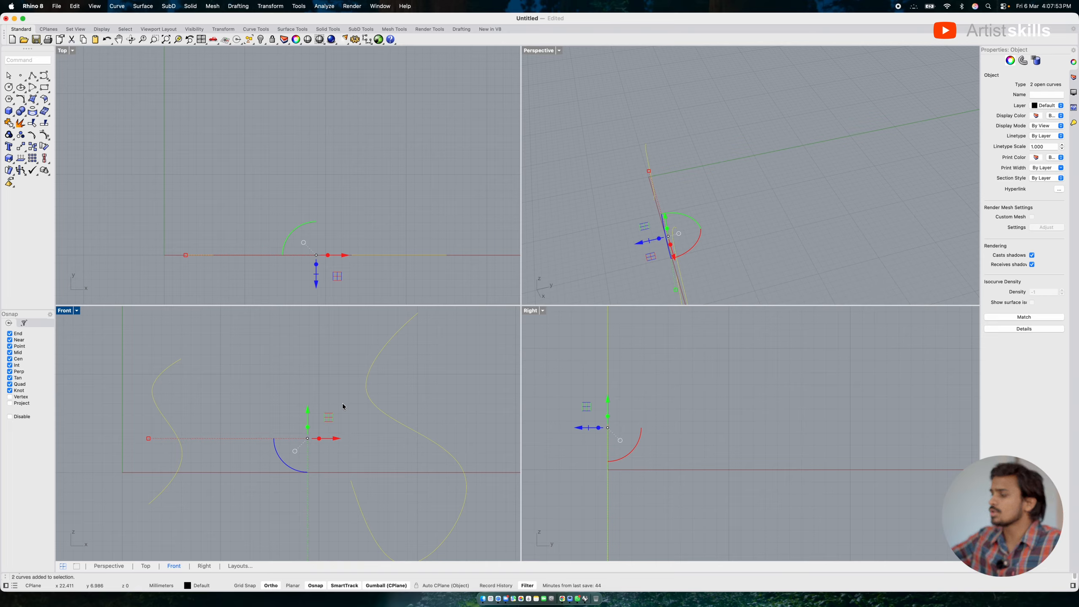
Rotate the larger S curve 90 degrees about the Z axis in the Top viewport.
left_click(381, 169)
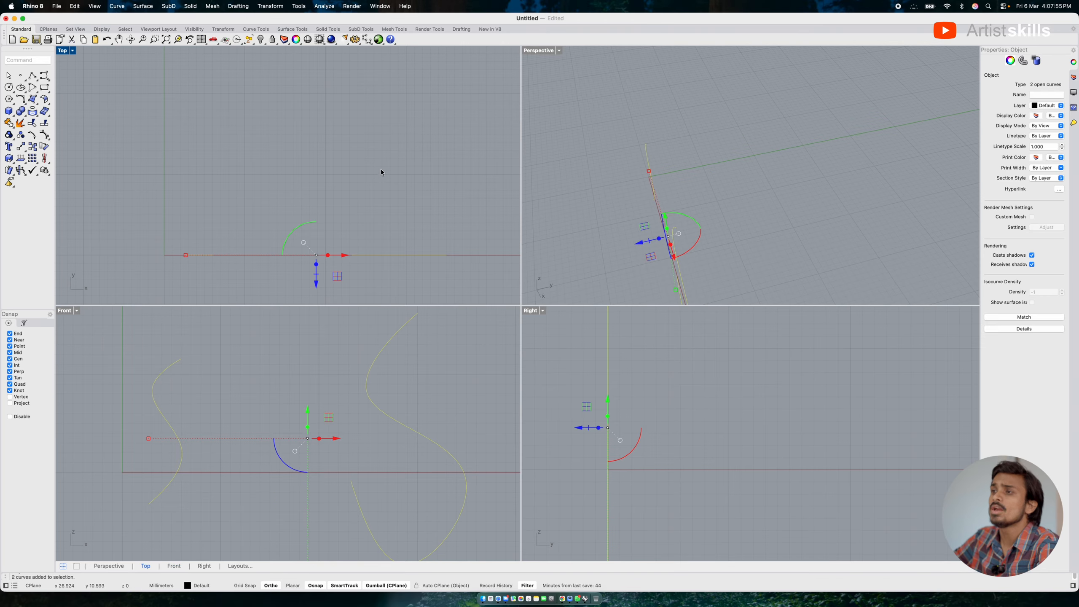
left_click(404, 255)
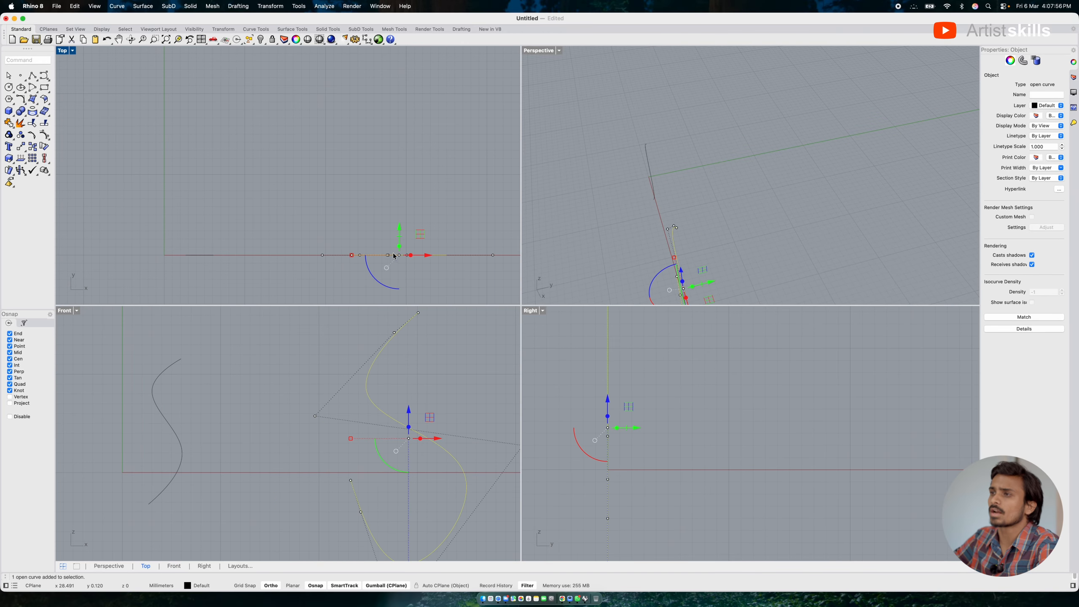
left_click(382, 275)
type("90")
key("Return")
Rotate the smaller S curve 90 degrees about the Z axis in the Top viewport.
left_click(301, 177)
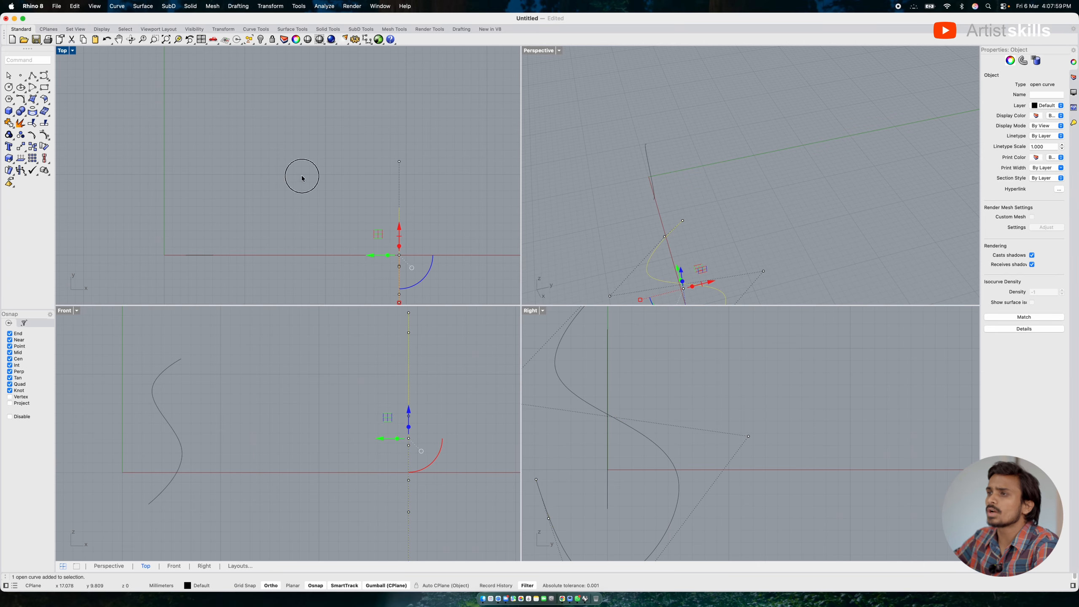
left_click_drag(262, 203, 236, 292)
left_click_drag(211, 253, 209, 255)
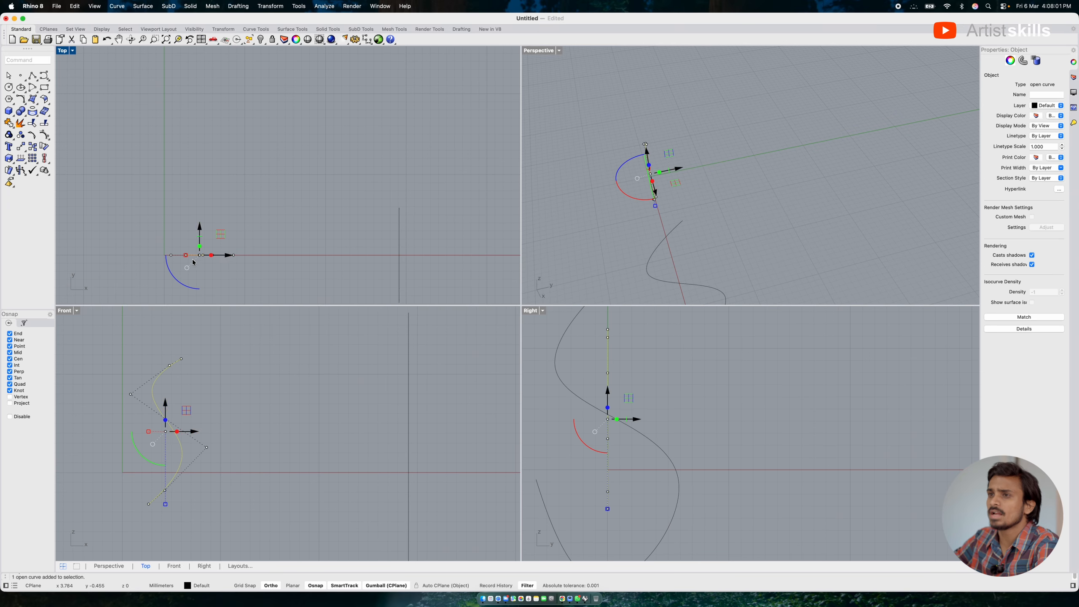
left_click(185, 285)
type("90")
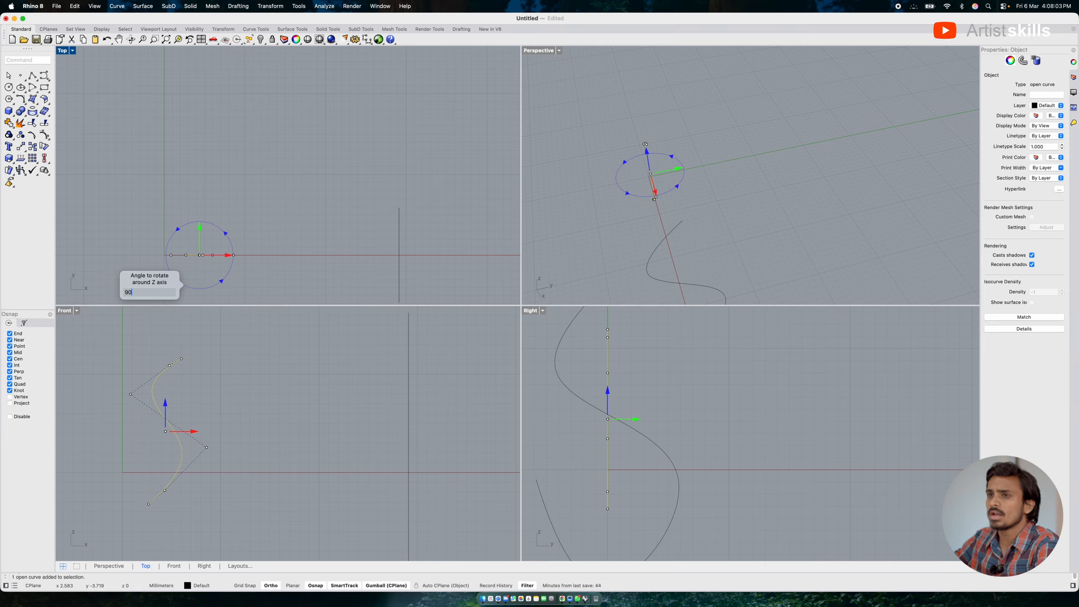
key("Return")
Zoom all viewports to both curves and maximize the Perspective viewport.
left_click_drag(435, 218, 158, 279)
key("Return")
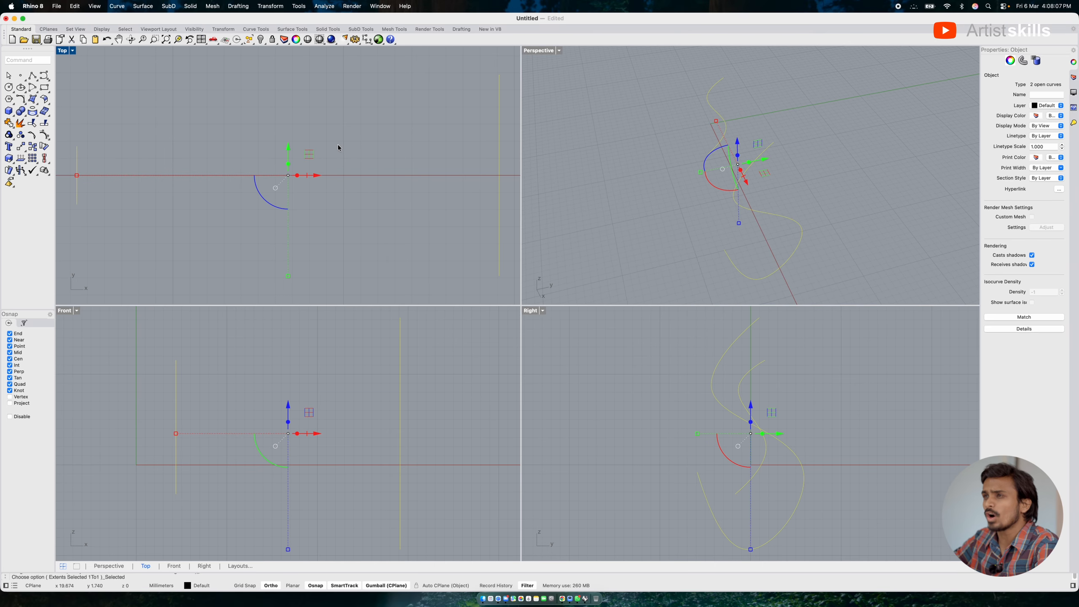
key("Escape")
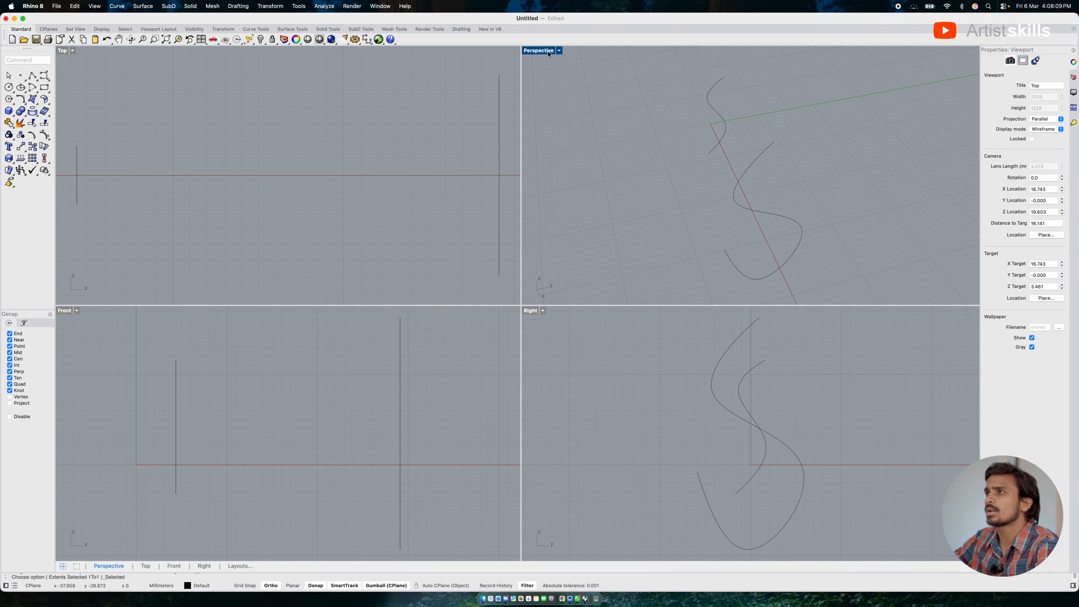
double_click(548, 50)
right_click_drag(672, 265, 625, 268)
Set the print width of both curves to 1.
left_click_drag(739, 227, 233, 440)
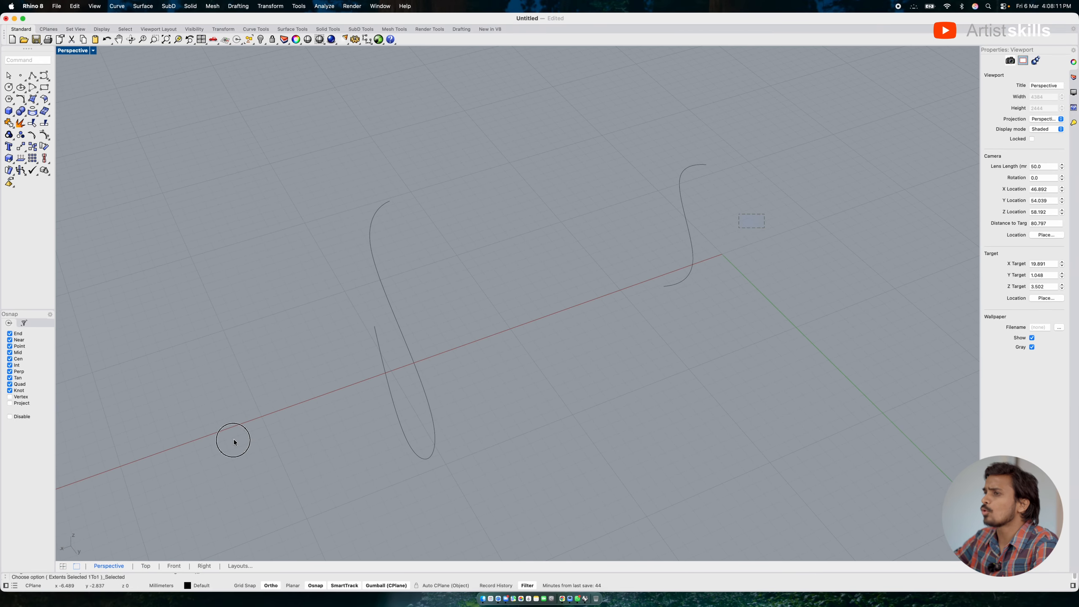
left_click(1047, 167)
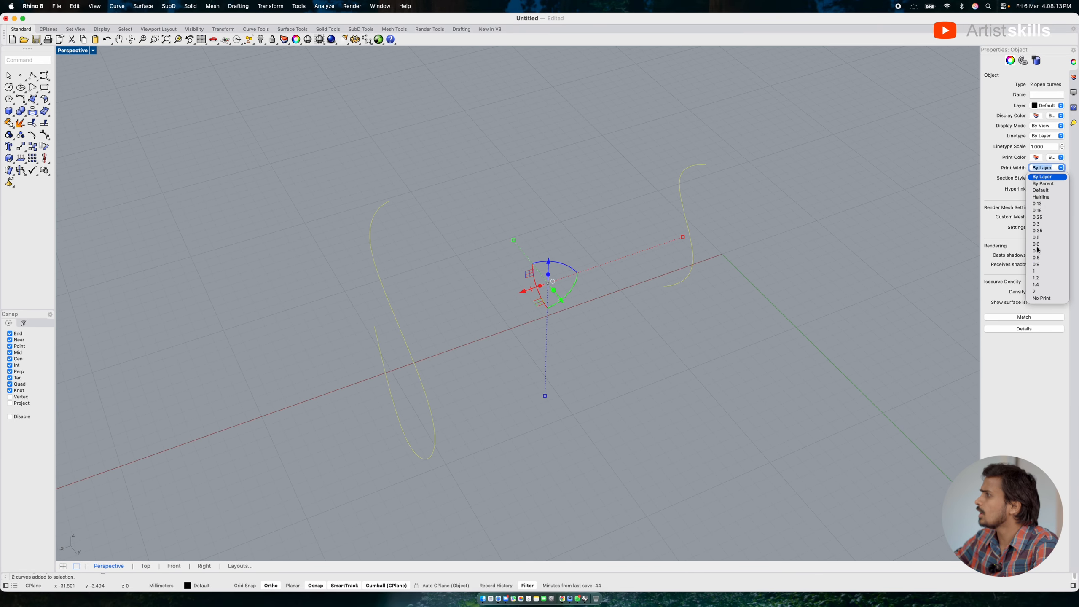
left_click(1046, 270)
left_click(756, 267)
right_click_drag(756, 266, 778, 196)
Set the print width of both curves to 0.5.
left_click_drag(891, 181, 361, 438)
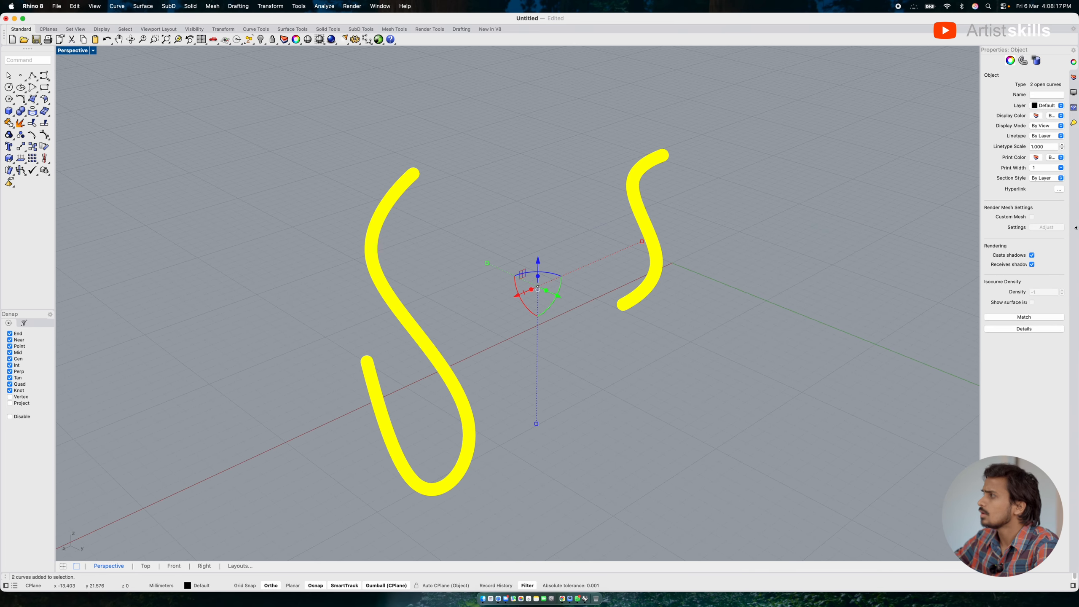
left_click(1061, 167)
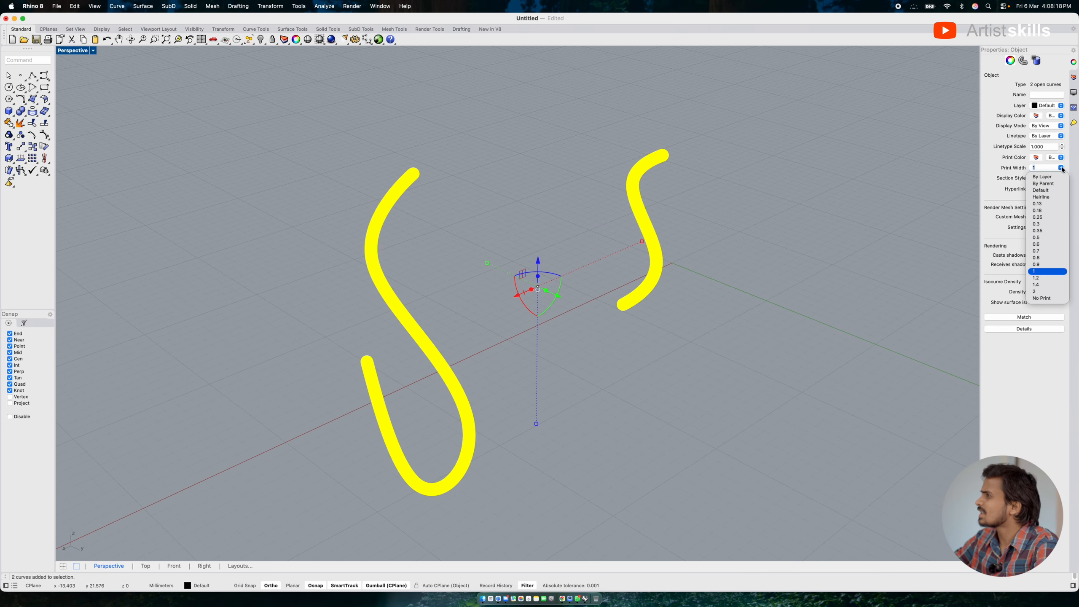
left_click(1049, 251)
left_click(477, 299)
right_click_drag(477, 299, 470, 299)
left_click_drag(684, 205, 393, 346)
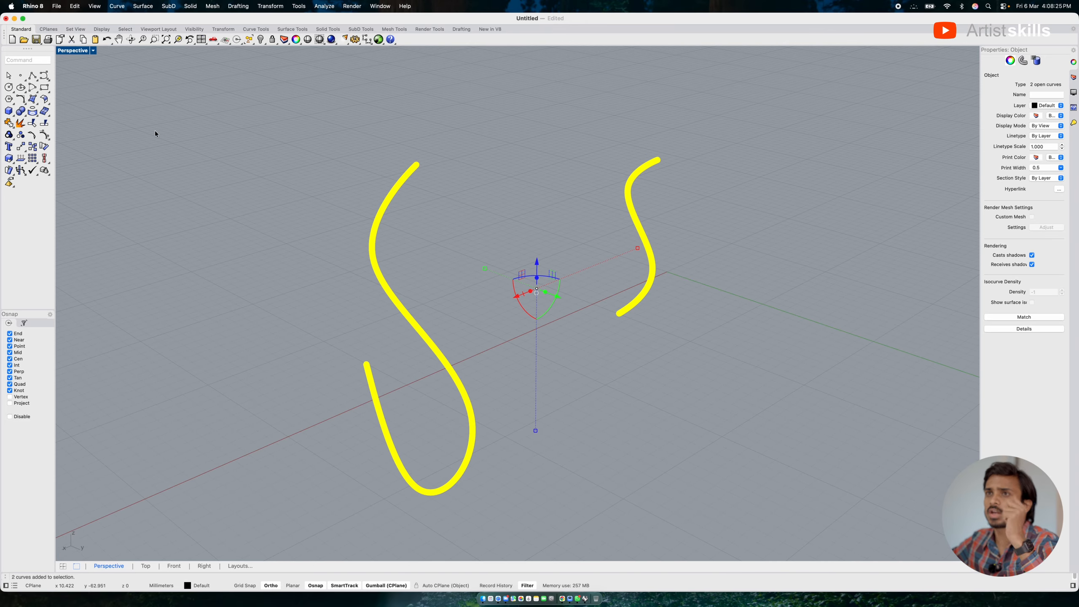
left_click(49, 82)
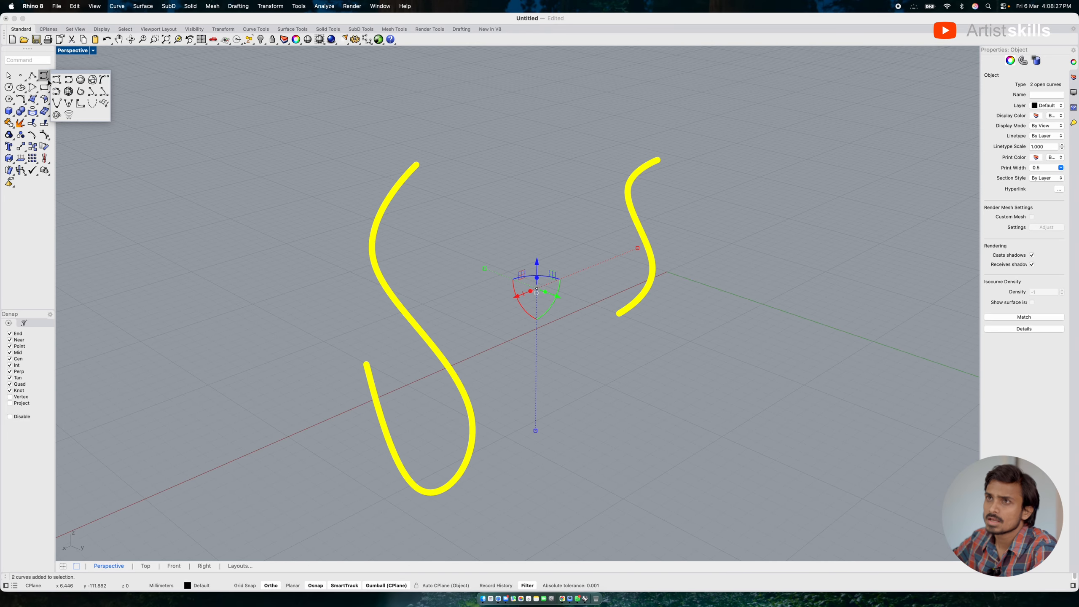
left_click(69, 112)
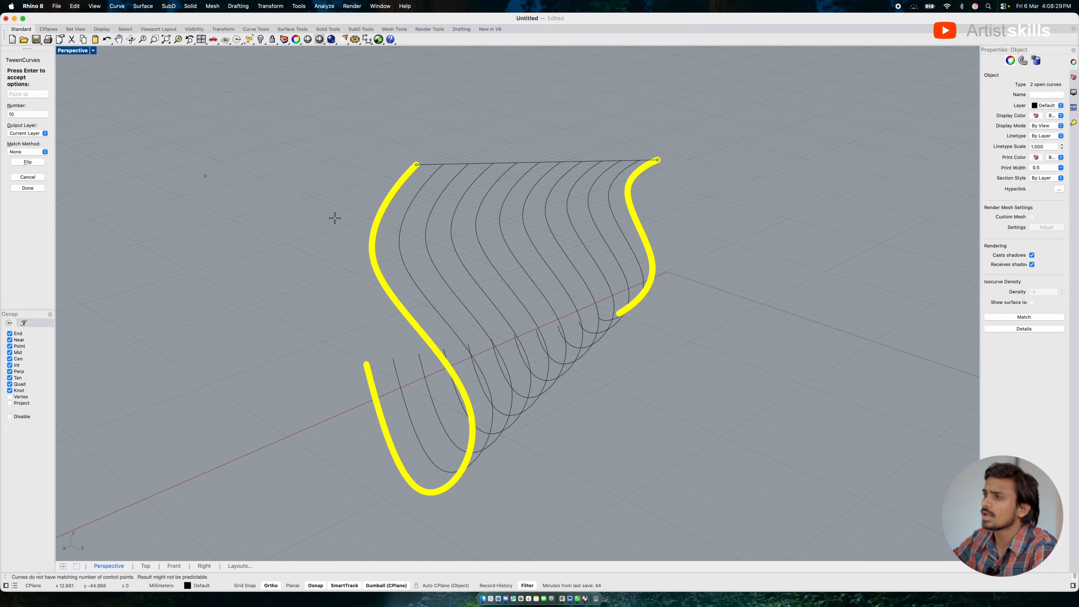
right_click_drag(320, 298, 339, 519)
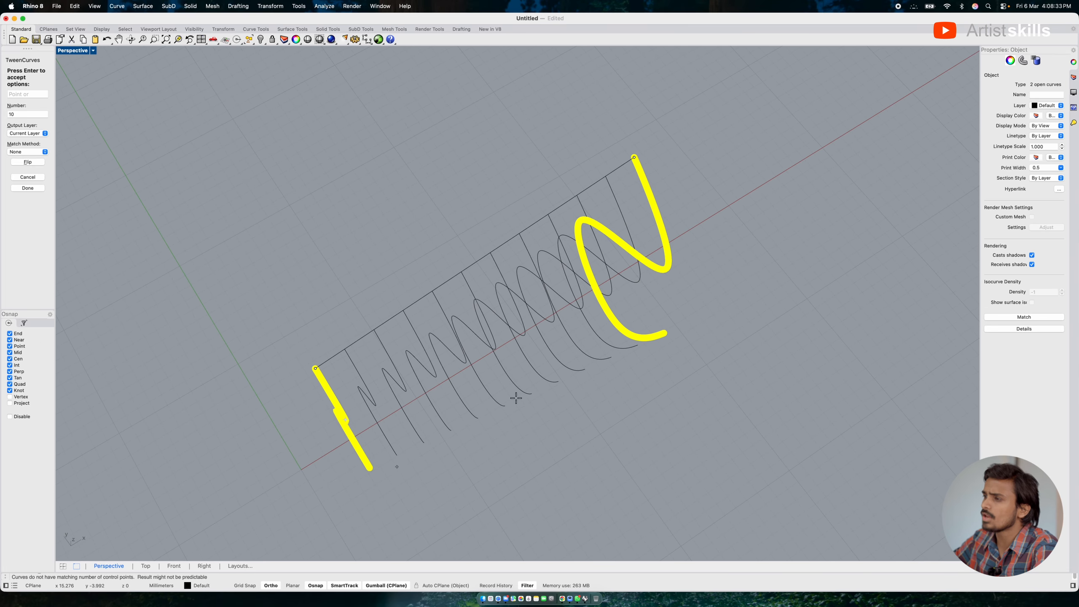
right_click_drag(551, 356, 510, 356)
key("Escape")
left_click(708, 246)
Start Tween Curves and pick the larger and the smaller S curve as its start and end curves.
key("Return")
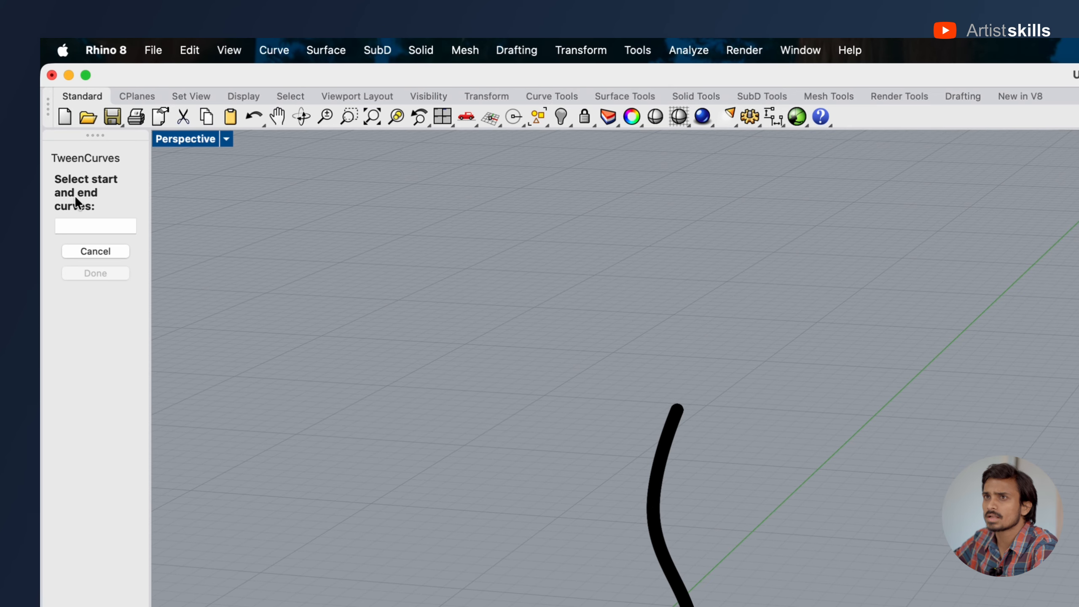
left_click_drag(725, 193, 565, 255)
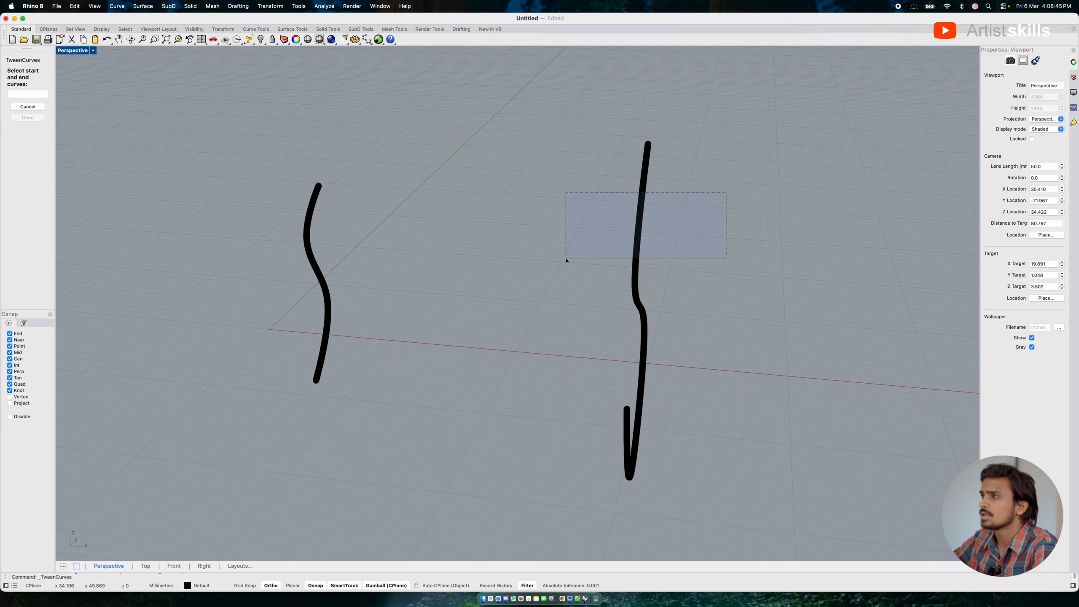
left_click_drag(365, 267, 303, 293)
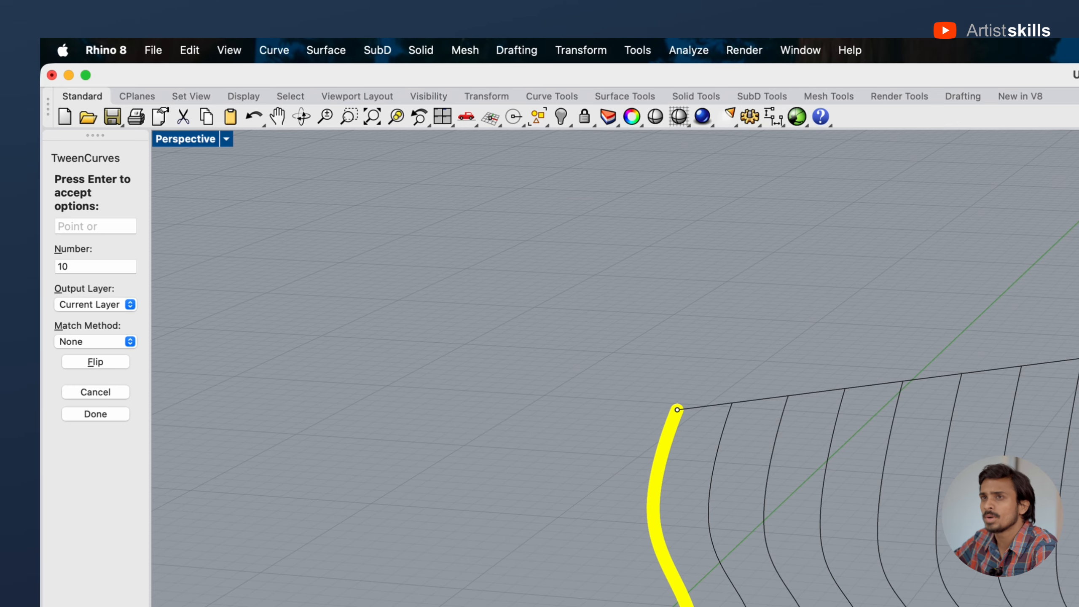
Change the number of tween curves to 15 and return it to 10.
left_click(103, 267)
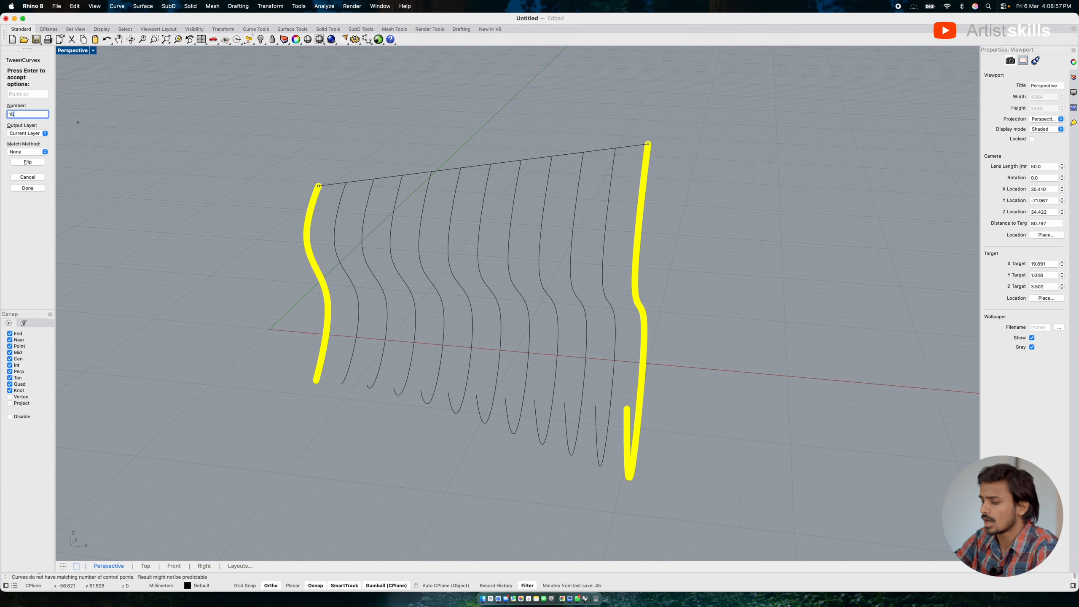
key("Return")
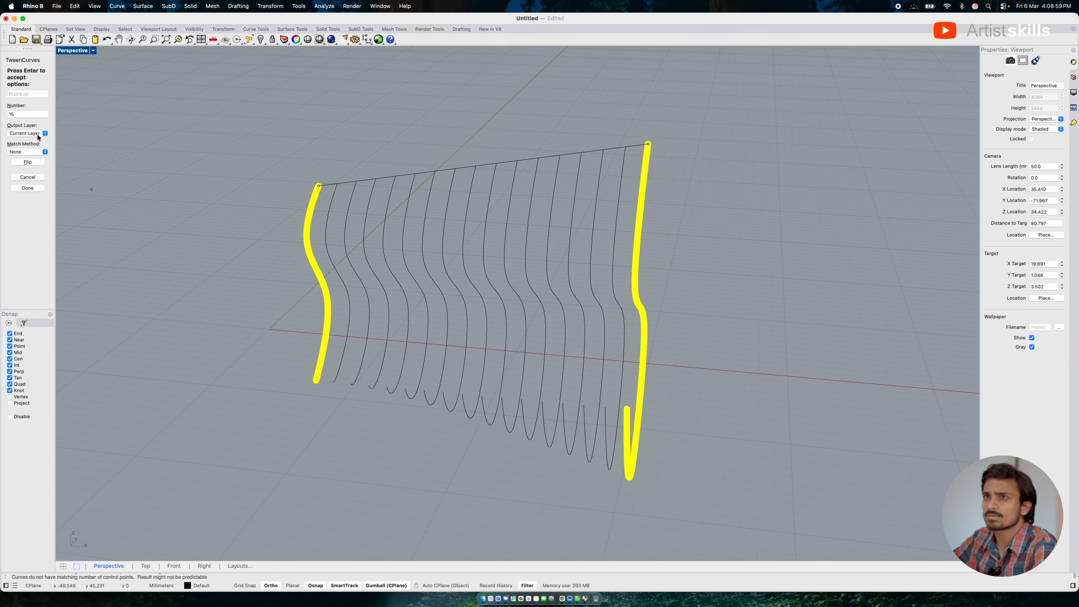
left_click(31, 113)
key("Return")
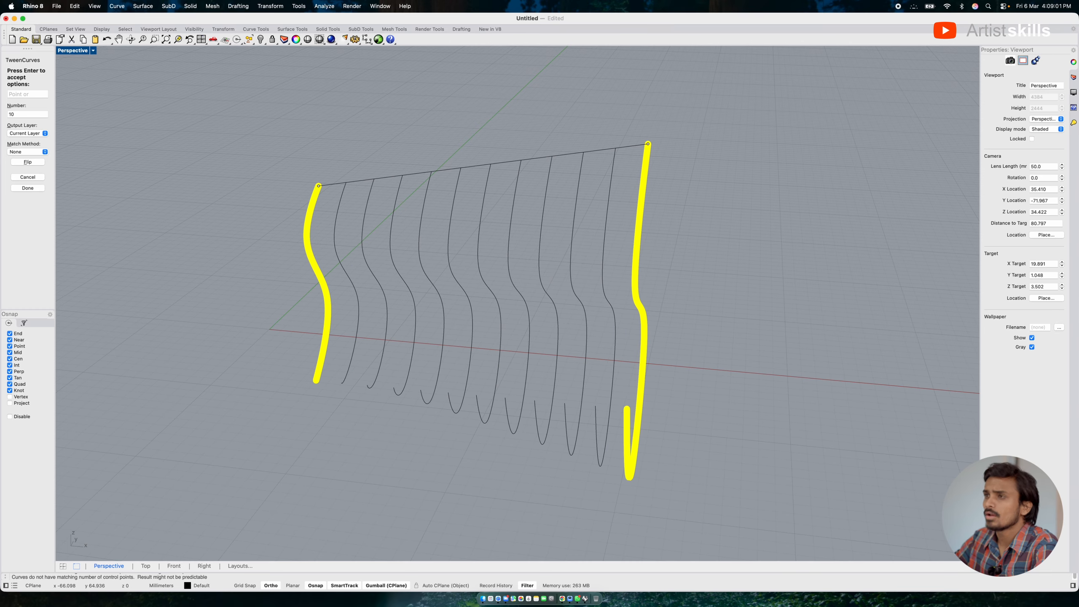
Set the number of tween curves to 15 and create them between the two S curves.
left_click(31, 113)
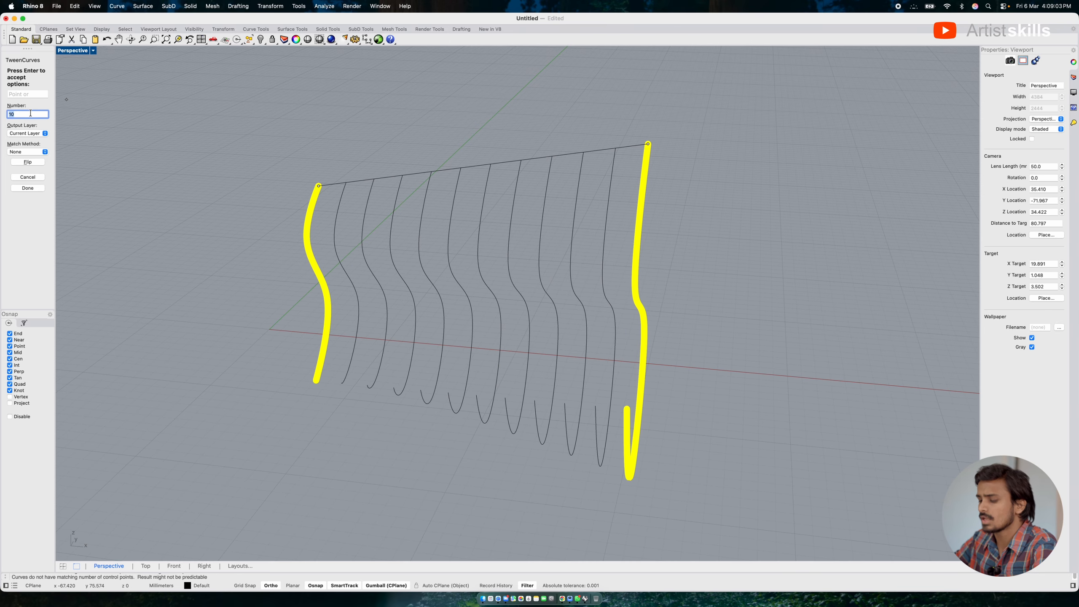
type("15")
key("Return")
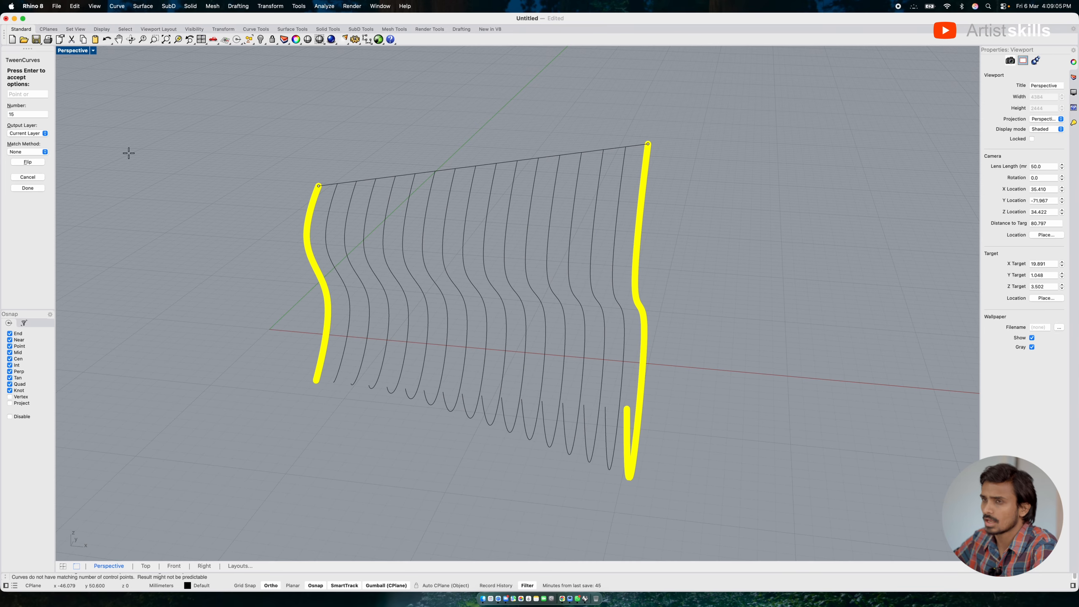
right_click_drag(419, 411, 436, 409)
right_click_drag(345, 381, 330, 368)
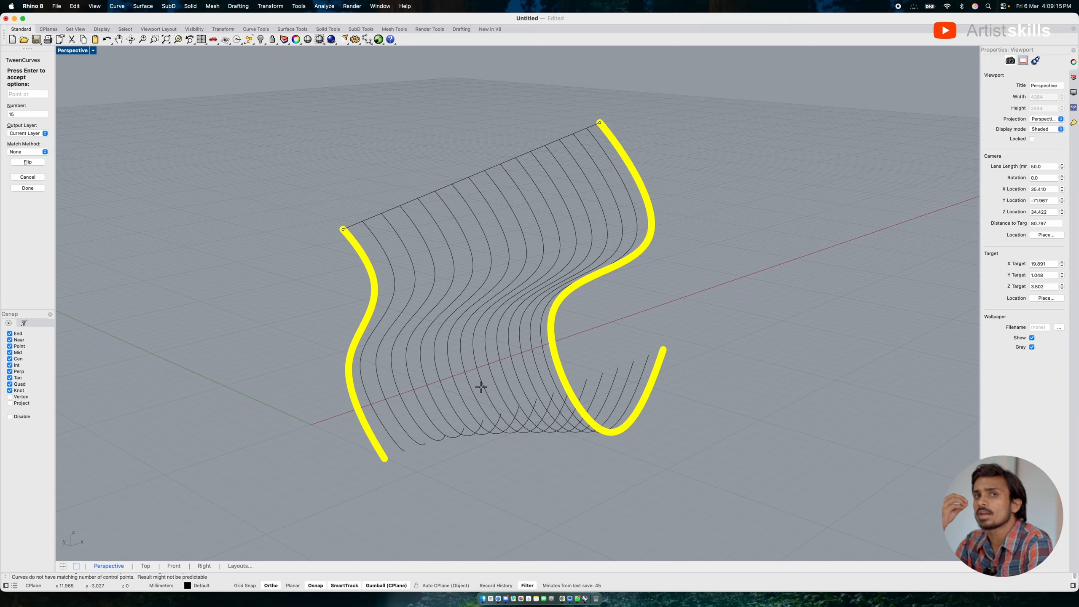
key("Return")
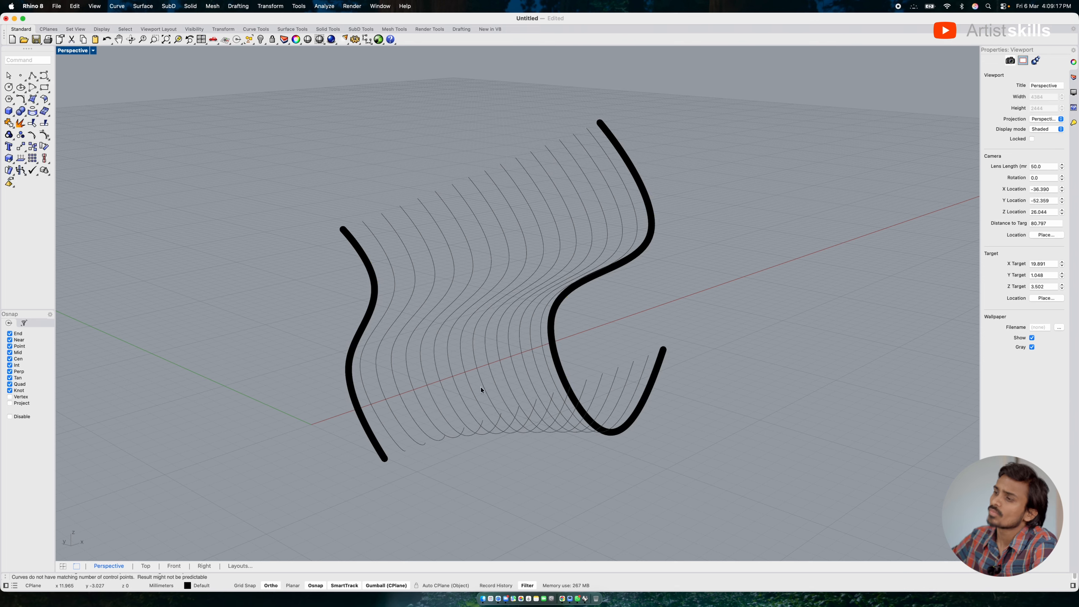
Set the print width of the two S curves and all tween curves to Default.
left_click_drag(626, 312, 361, 370)
left_click(1061, 167)
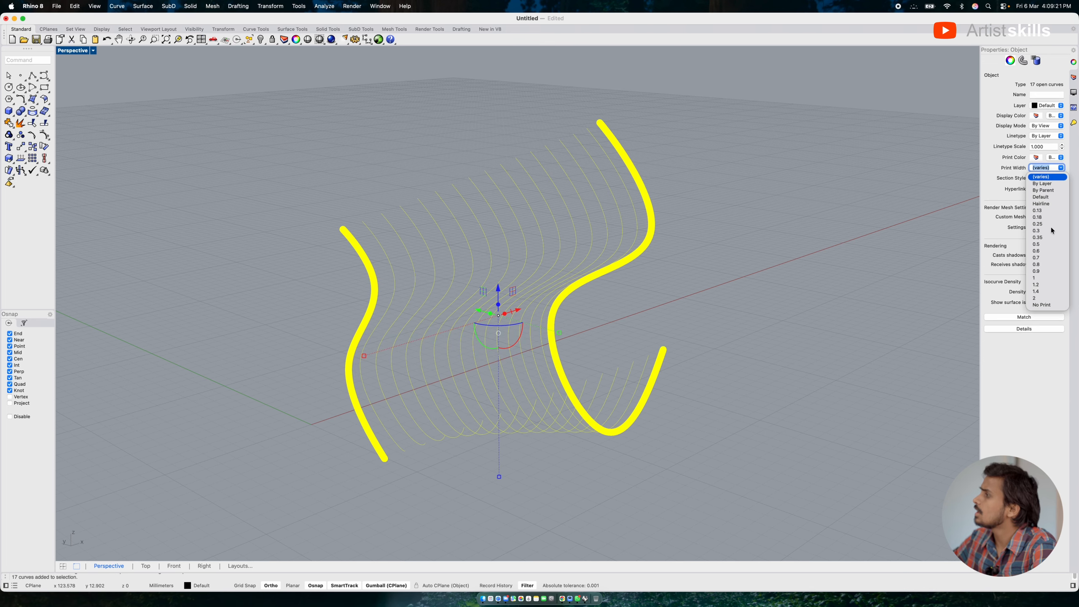
left_click(1044, 231)
left_click(844, 250)
right_click_drag(520, 304, 535, 286)
Assign a thicker print width to the two S curves and all tween curves.
left_click_drag(696, 149, 395, 290)
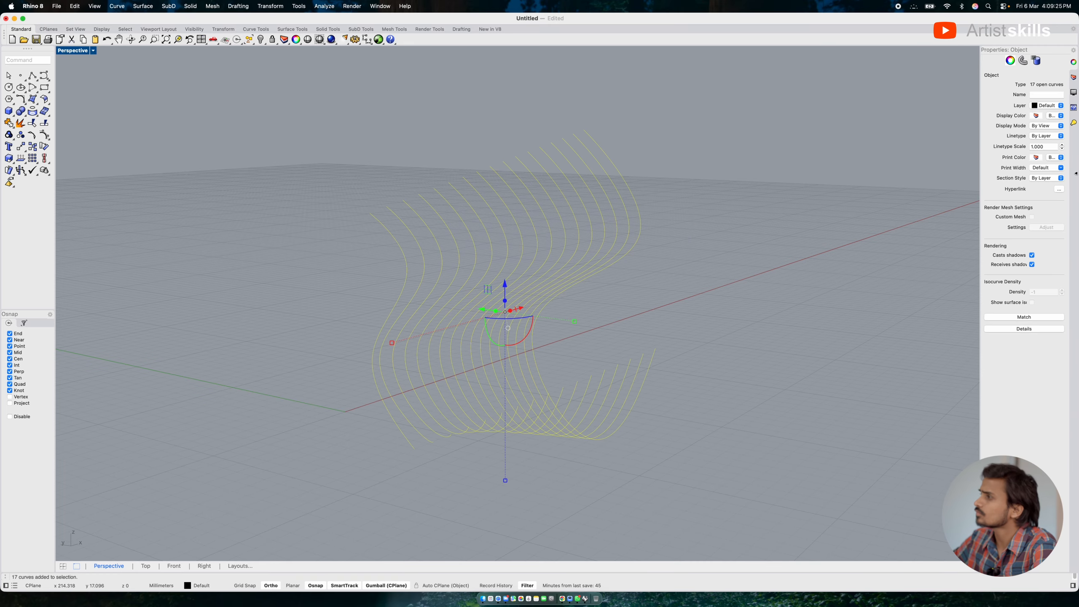
left_click(1061, 168)
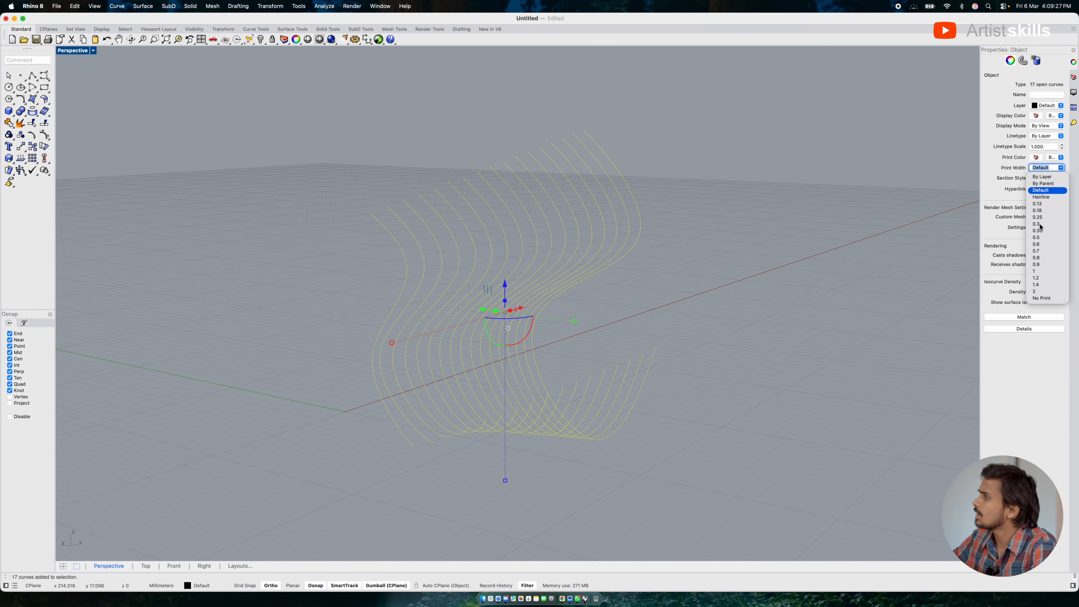
left_click(1037, 292)
left_click(718, 231)
mouse_move(498, 249)
right_mouse_down()
mouse_move(525, 238)
mouse_move(493, 234)
mouse_move(448, 267)
mouse_move(409, 244)
mouse_move(535, 271)
mouse_move(517, 257)
right_mouse_up()
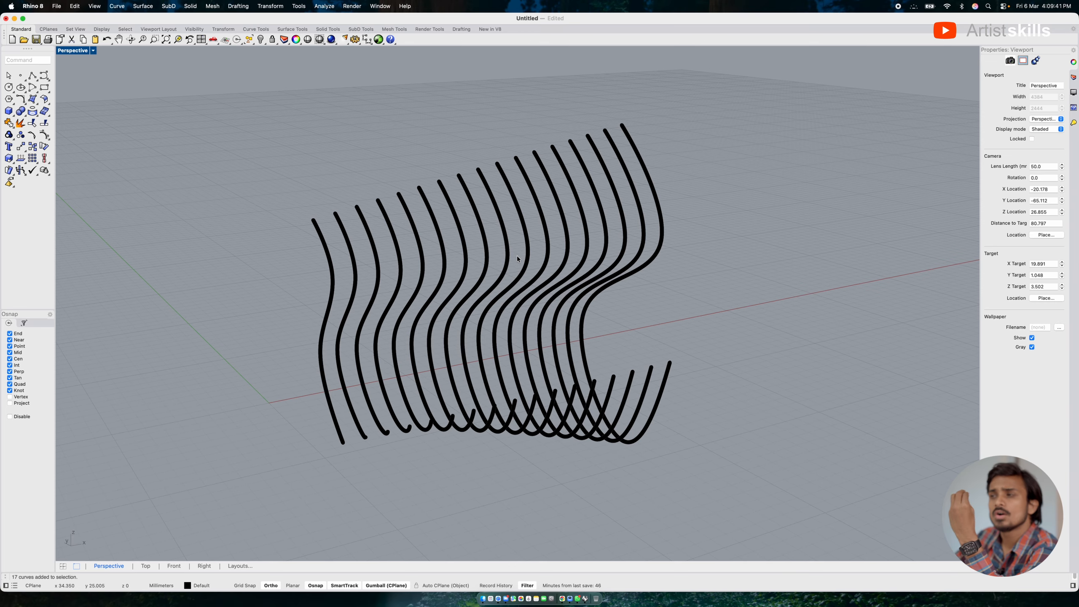
Delete the two S curves and all the tween curves between them.
right_click_drag(517, 258, 598, 251)
left_click_drag(683, 128, 378, 300)
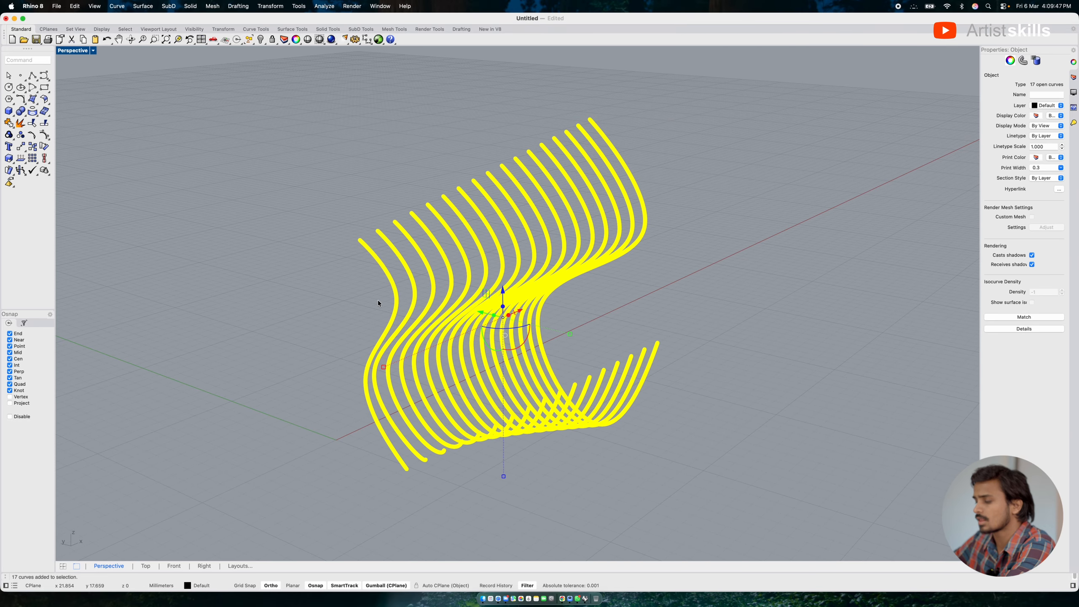
key("Delete")
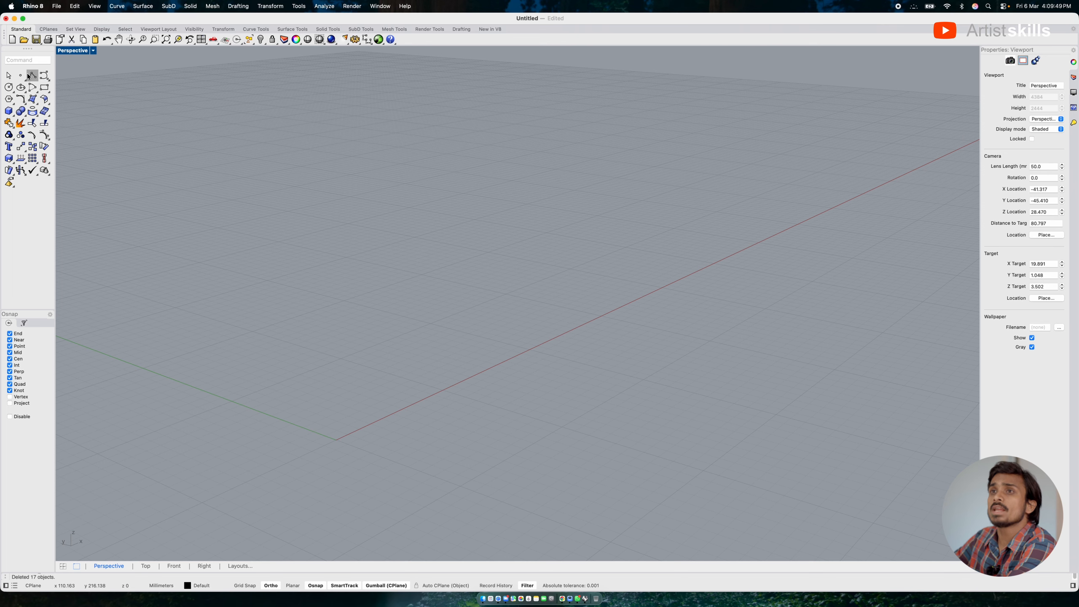
Draw an open stepped polyline of four segments, starting on the ground plane and continuing upward in the Right view.
left_click(32, 76)
left_click(364, 194)
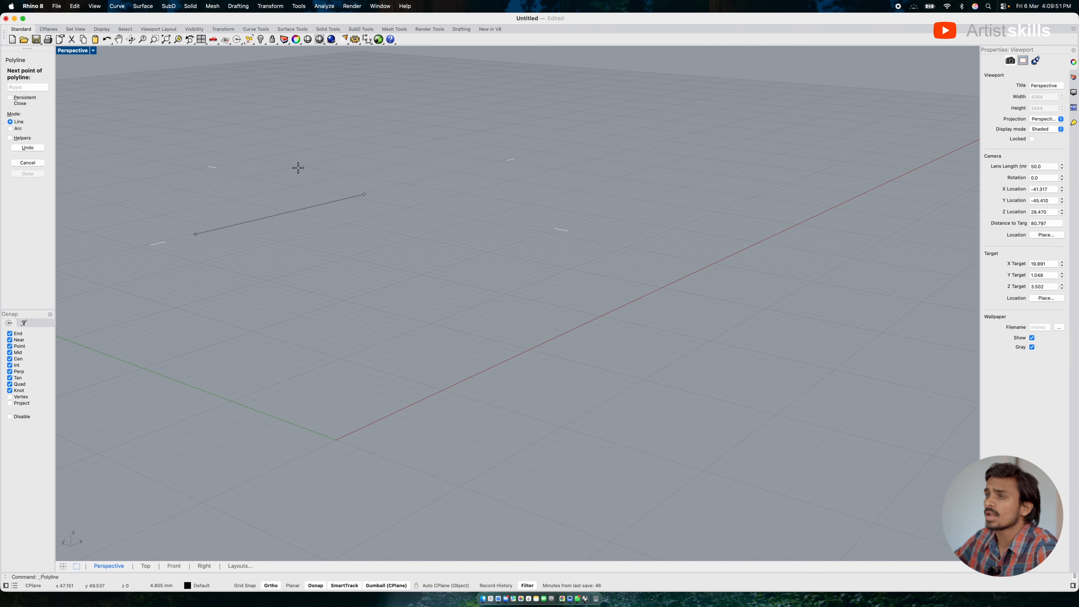
double_click(77, 50)
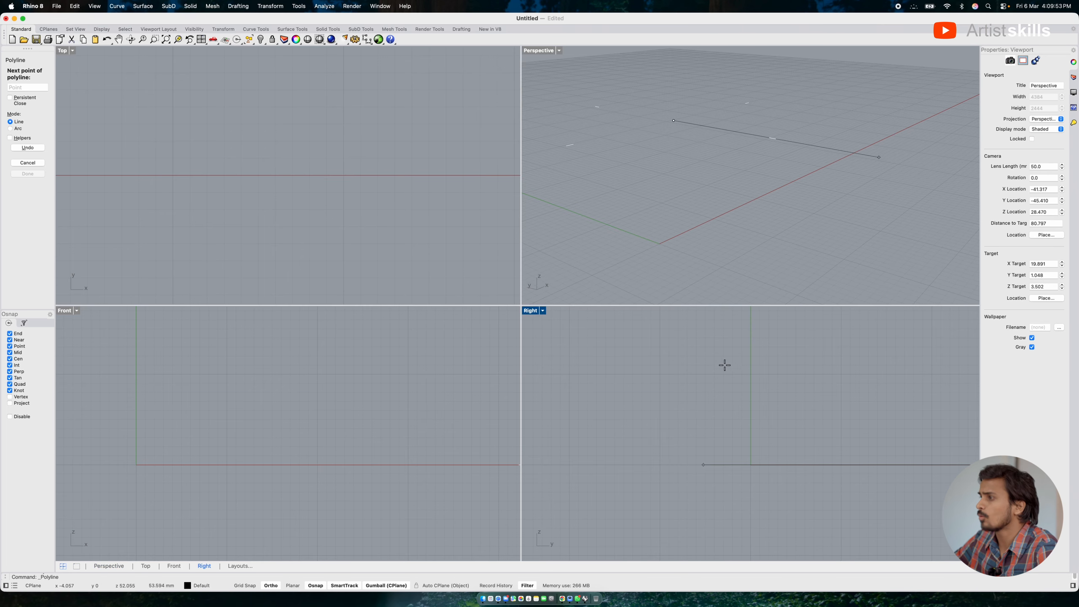
left_click(707, 347)
scroll(692, 399, "down", 5)
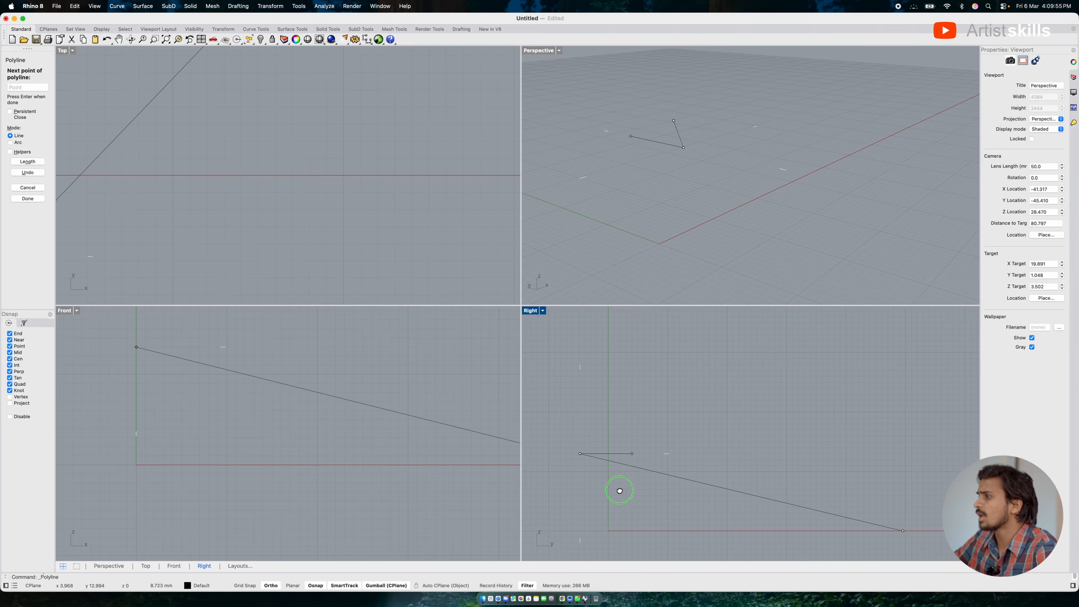
left_click(671, 352)
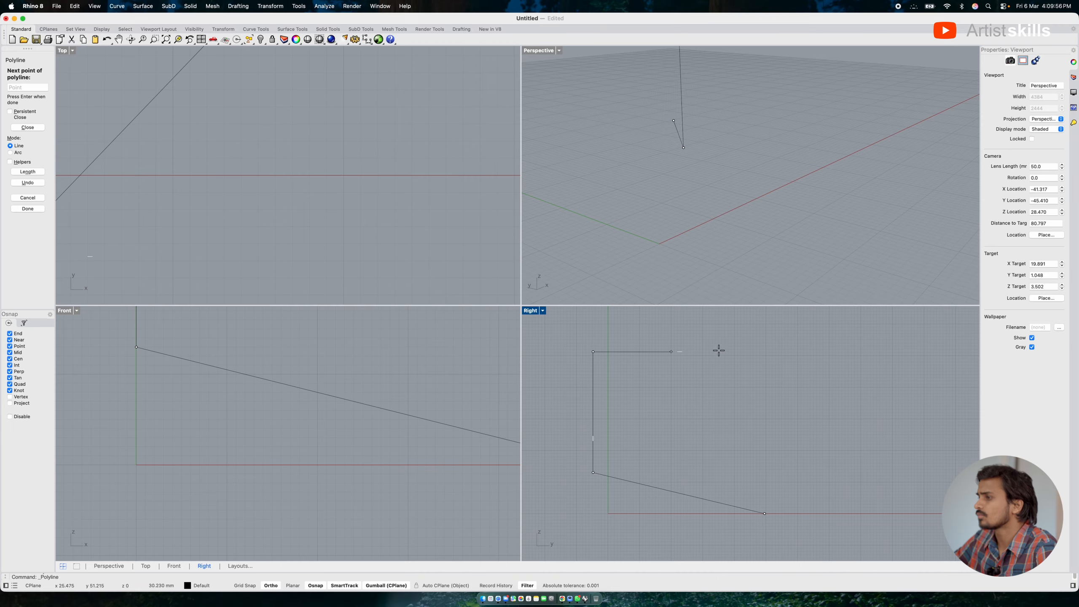
left_click(854, 355)
scroll(696, 424, "down", 3)
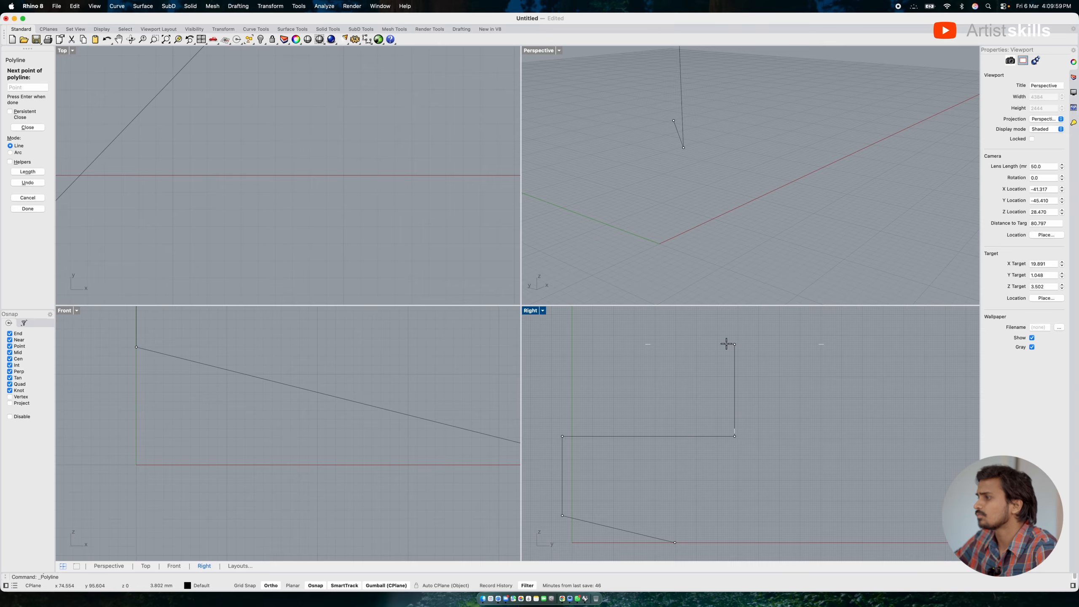
key("Return")
Examine the stepped polyline and its shape in the Perspective view.
left_click_drag(771, 366, 684, 420)
scroll(708, 189, "down", 5)
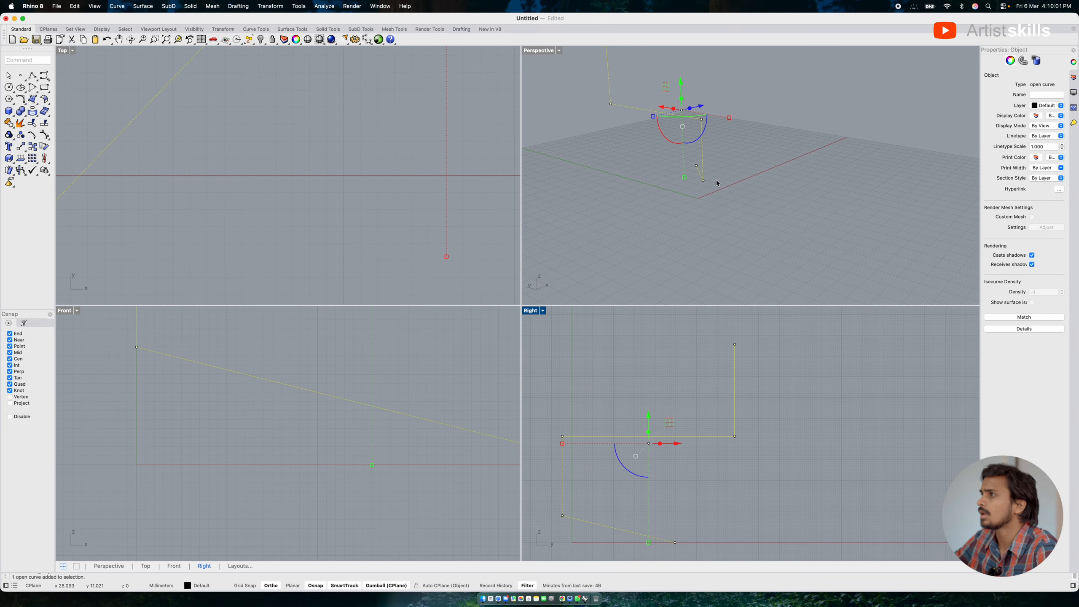
right_click_drag(717, 183, 711, 145)
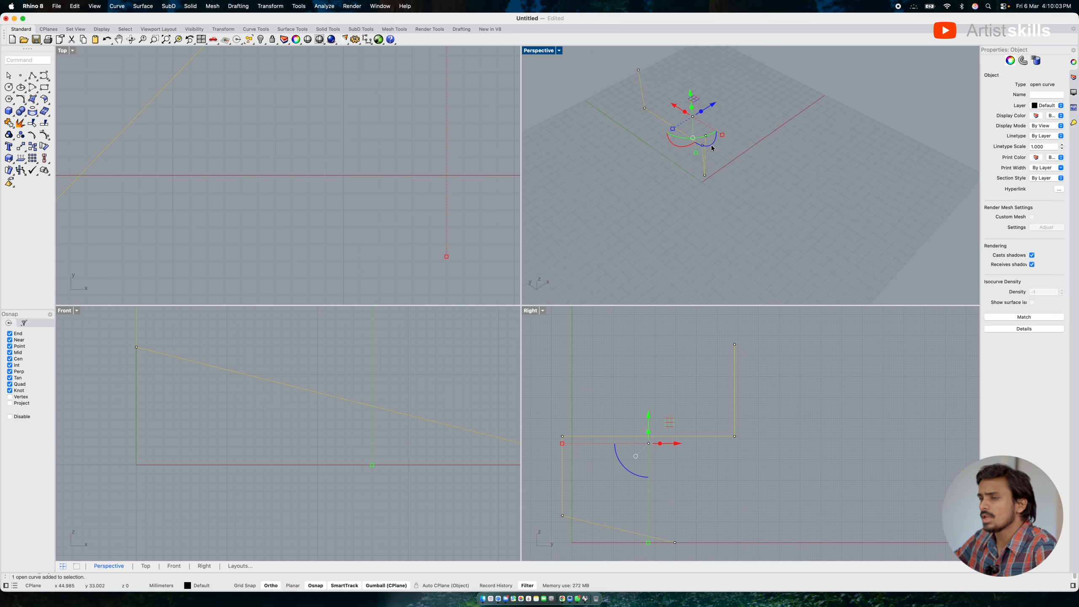
scroll(711, 145, "down", 4)
scroll(734, 81, "up", 6)
left_click_drag(724, 162, 633, 224)
key("F10")
left_click(698, 173)
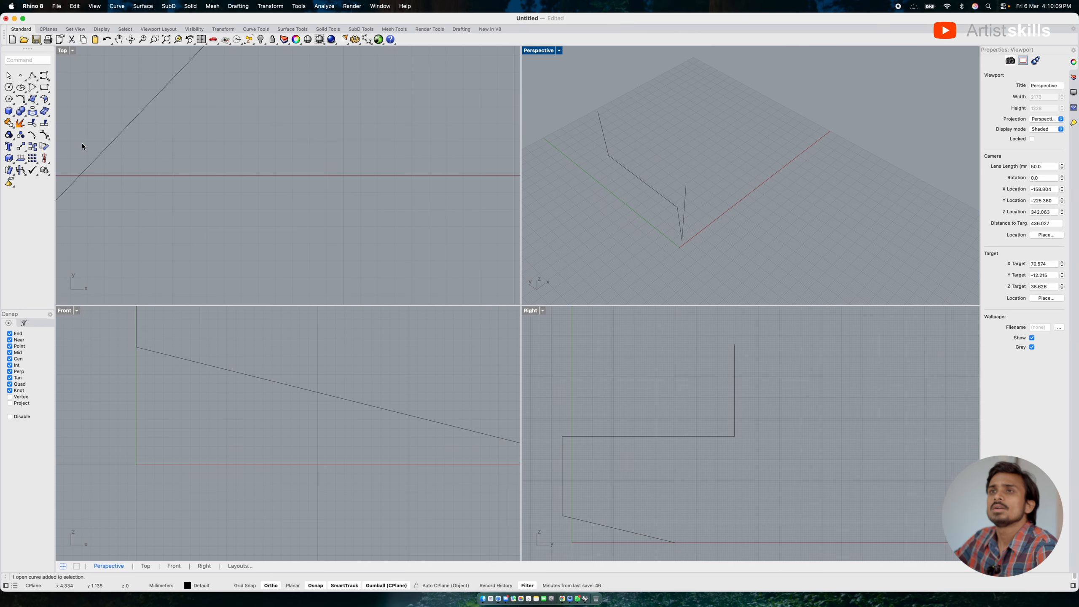
Draw an open S-shaped interpolated curve through five points over the polyline in the Right view.
left_click(48, 80)
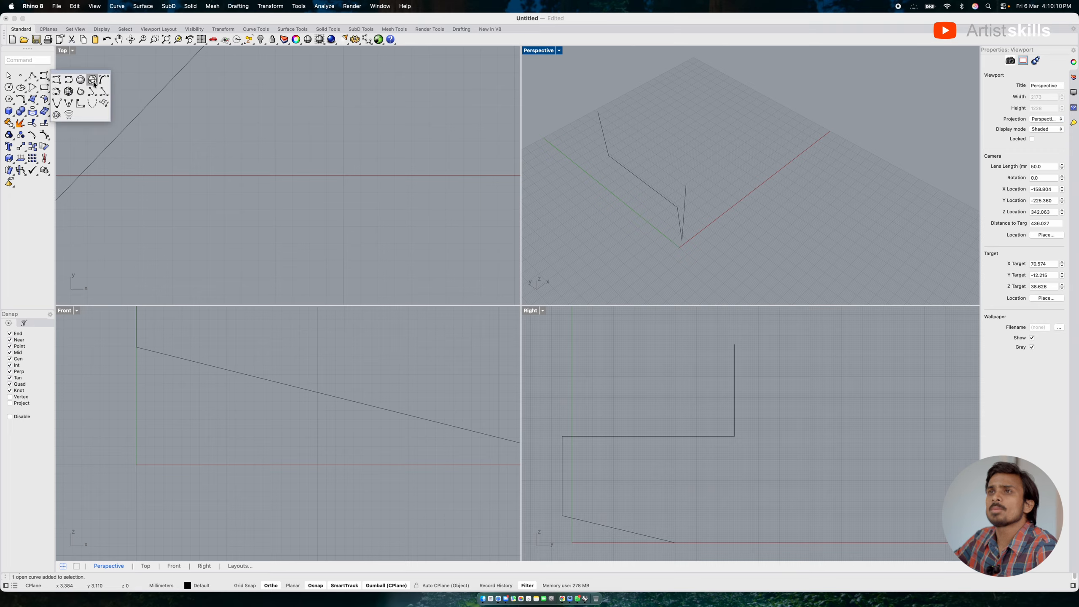
left_click(70, 83)
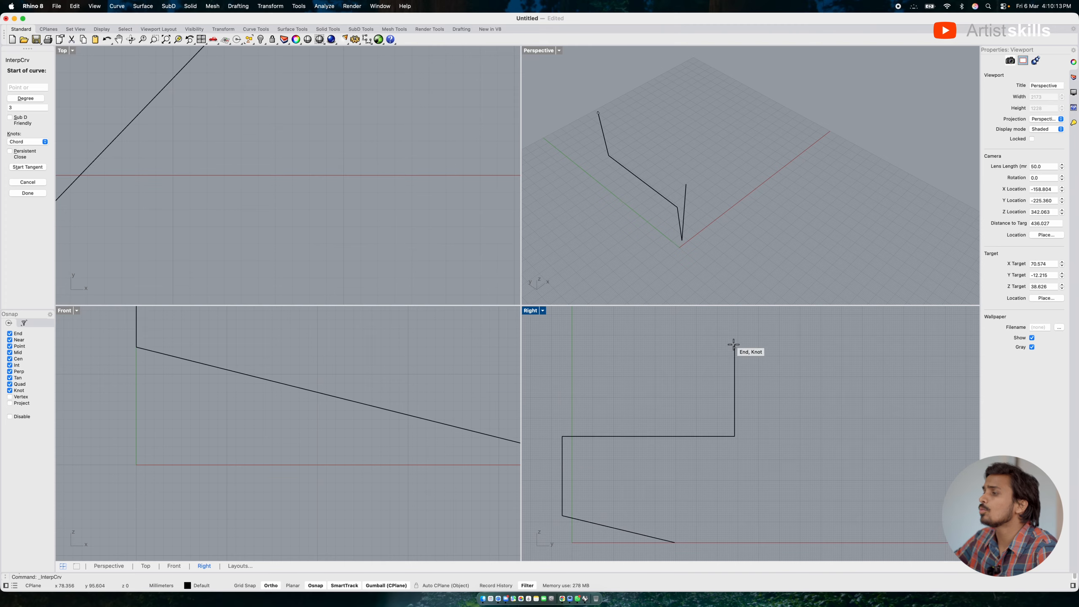
left_click(713, 326)
left_click(629, 344)
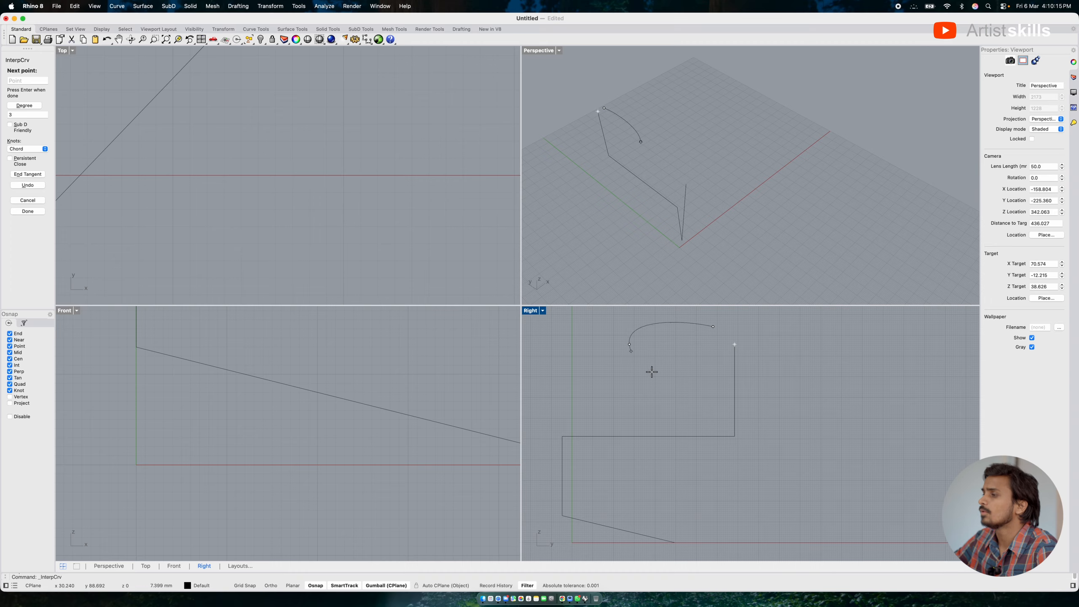
left_click(682, 392)
left_click(613, 457)
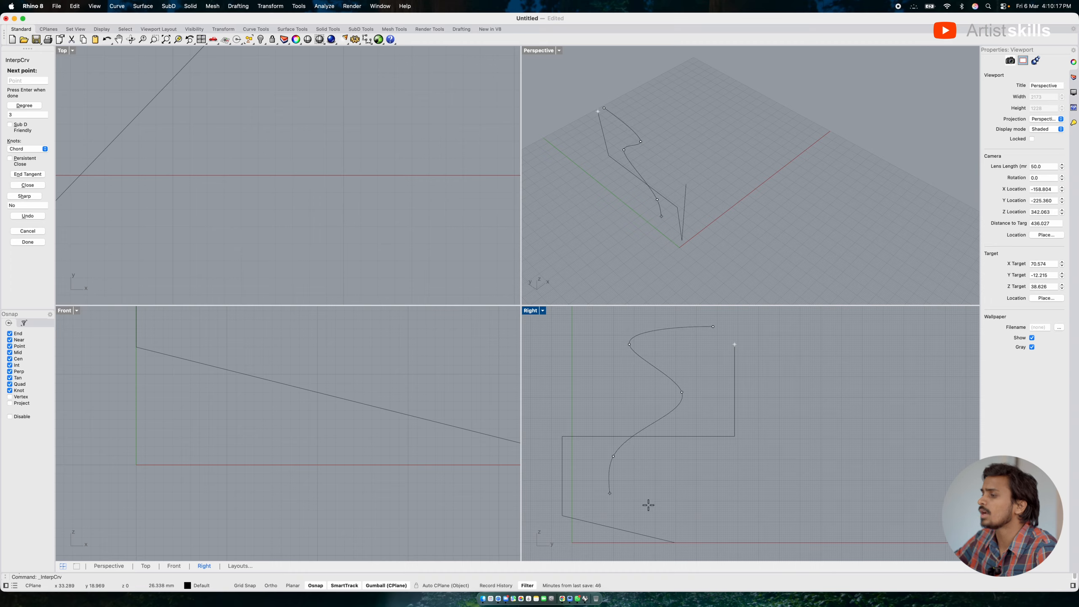
left_click(650, 505)
key("Return")
Move the S-shaped curve away from the polyline along the X direction in the Perspective view.
left_click_drag(691, 394, 623, 433)
left_click(735, 418, "shift")
left_click(718, 123)
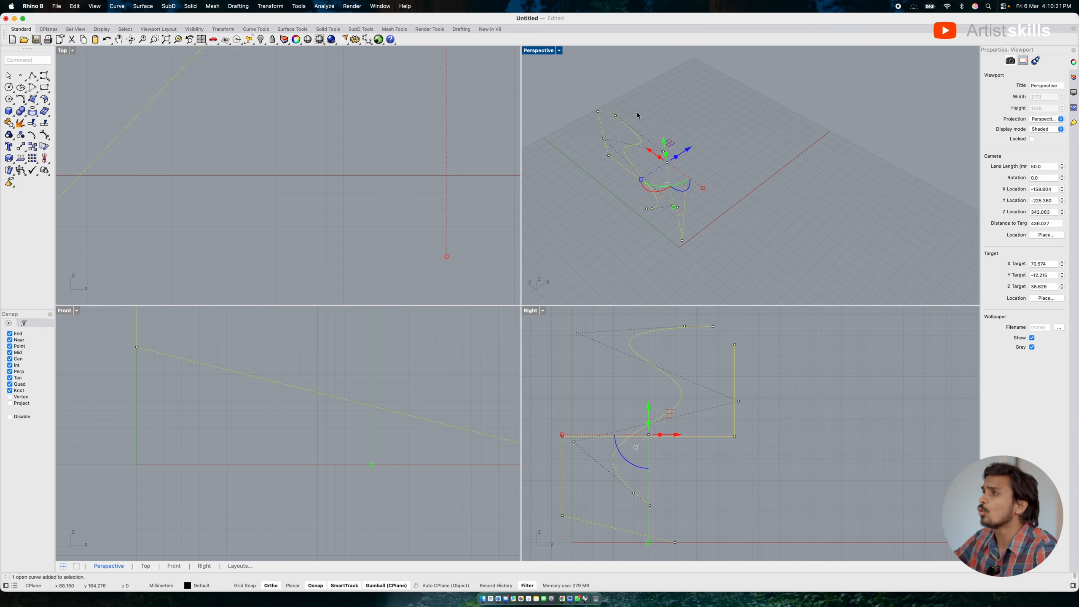
left_click(629, 125)
left_click_drag(656, 157, 775, 116)
left_click(552, 74)
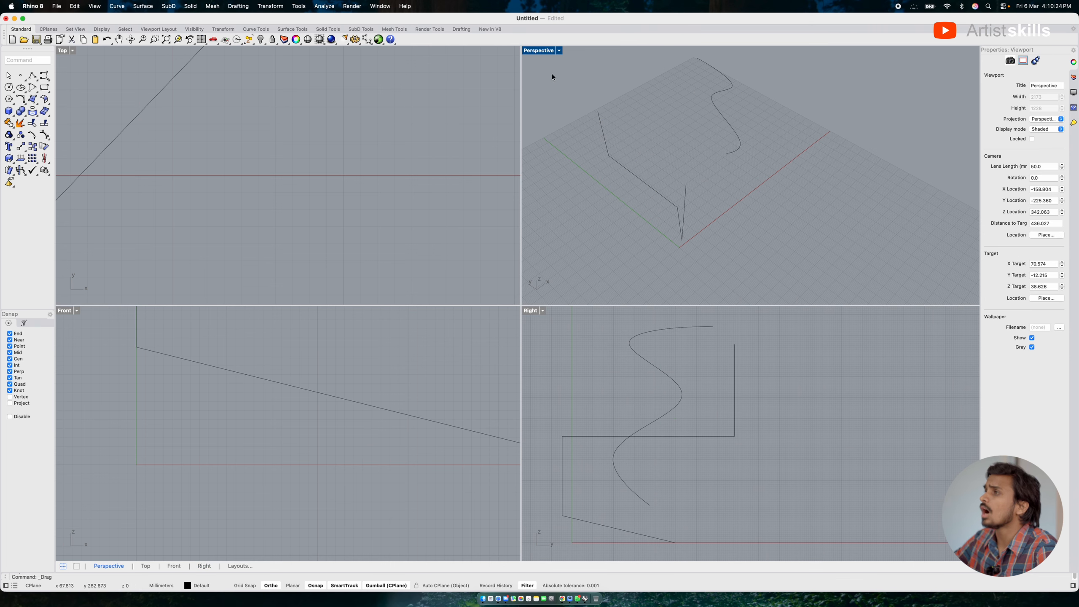
Maximize the Perspective view and set the print width of the polyline and the S-shaped curve to 0.5.
double_click(540, 51)
left_click_drag(262, 394, 260, 396)
right_click_drag(279, 331, 279, 281)
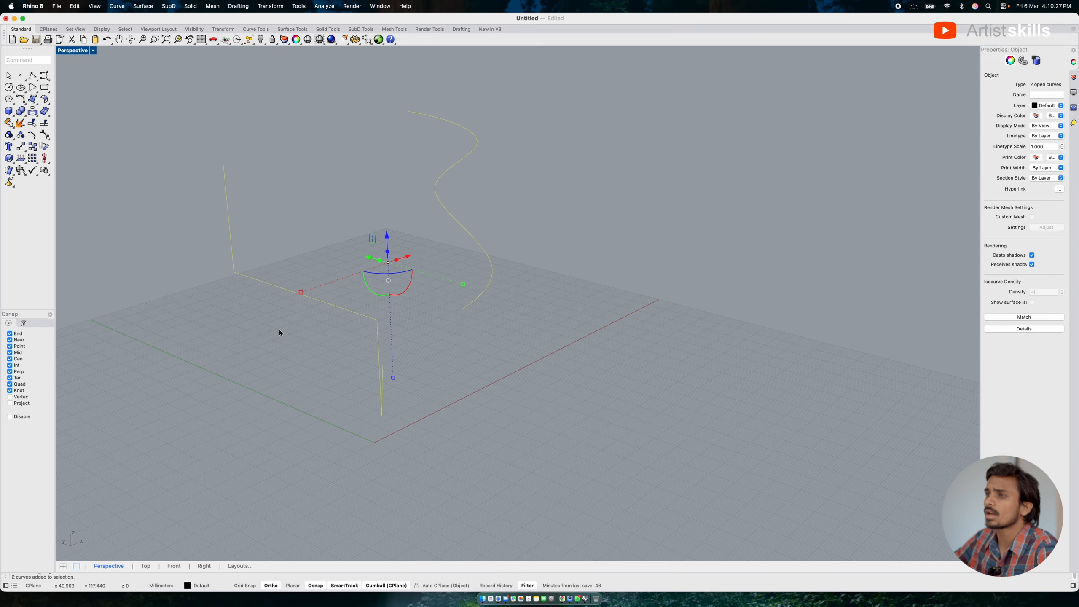
left_click(1061, 167)
left_click(1040, 244)
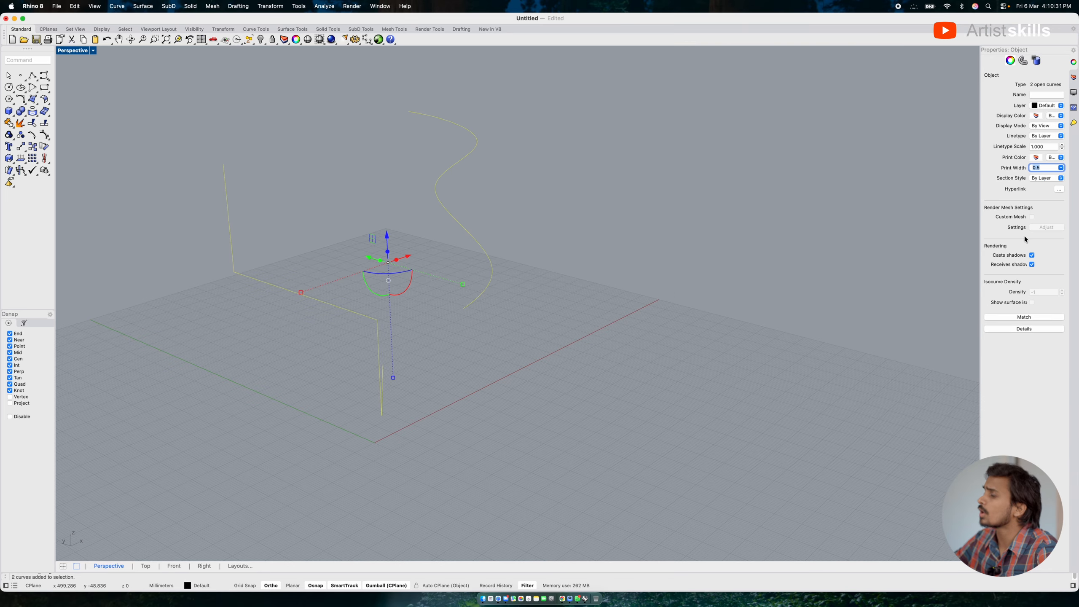
left_click(608, 285)
right_click_drag(316, 234, 317, 236)
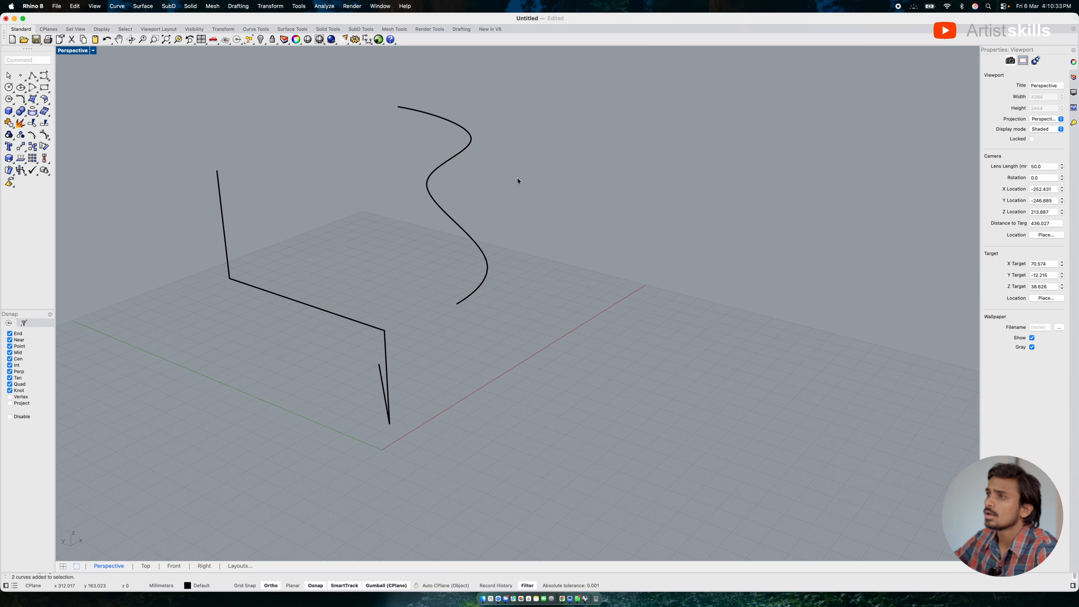
Create 15 tween curves between the polyline and the S-shaped curve with TweenCurves.
left_click_drag(517, 179, 288, 332)
type("t")
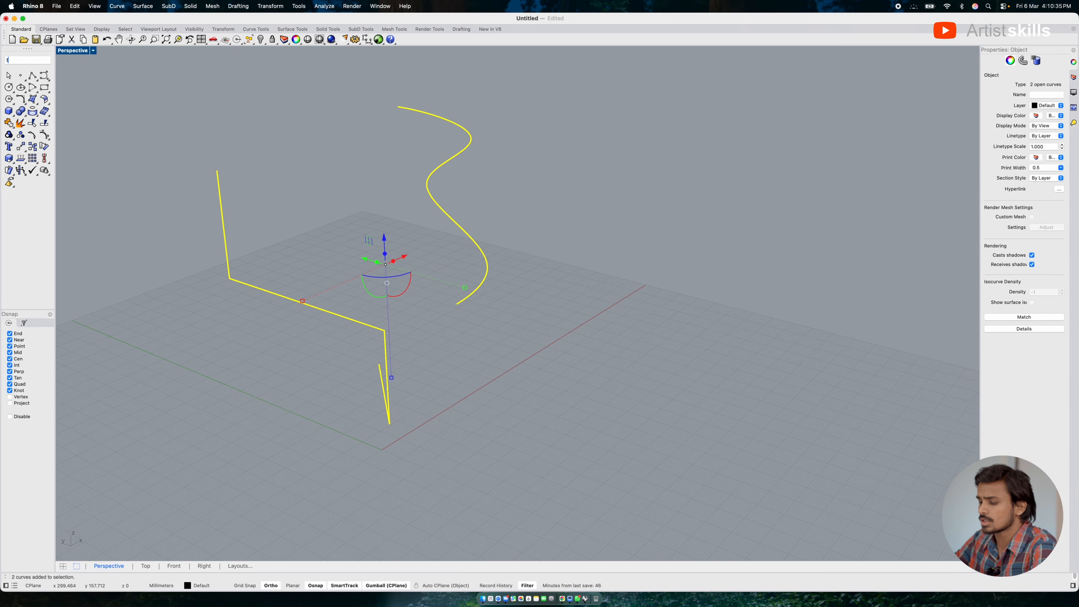
type("weenCurves")
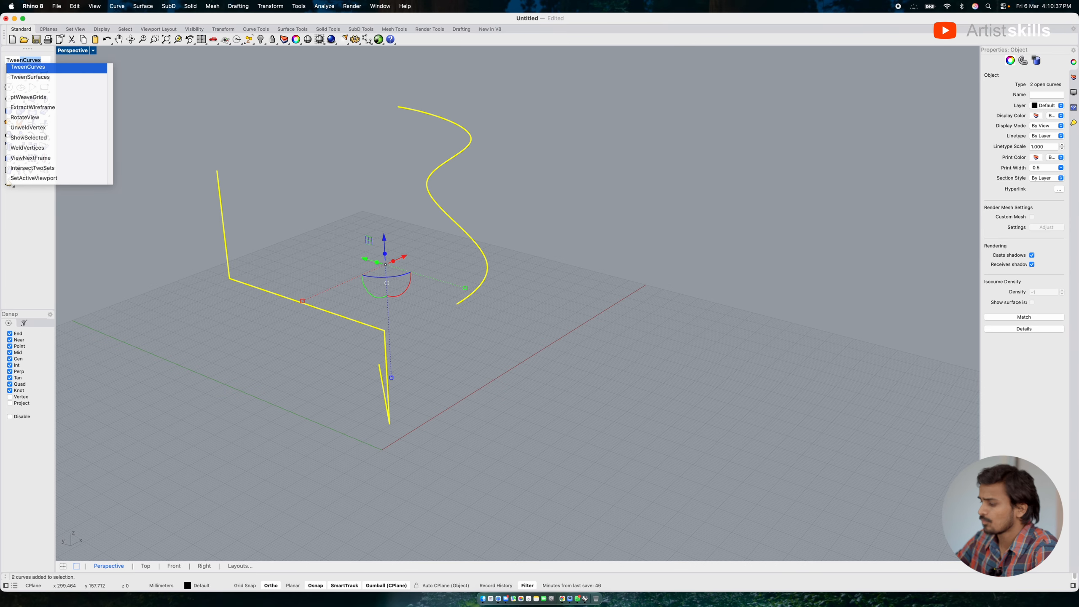
key("Return")
right_click_drag(373, 302, 428, 296)
right_click_drag(416, 294, 560, 280)
left_click(28, 188)
left_click(284, 311)
Set the print width of the polyline, the S-shaped curve and all tween curves to 0.3.
key("super+a")
right_click_drag(662, 223, 561, 197)
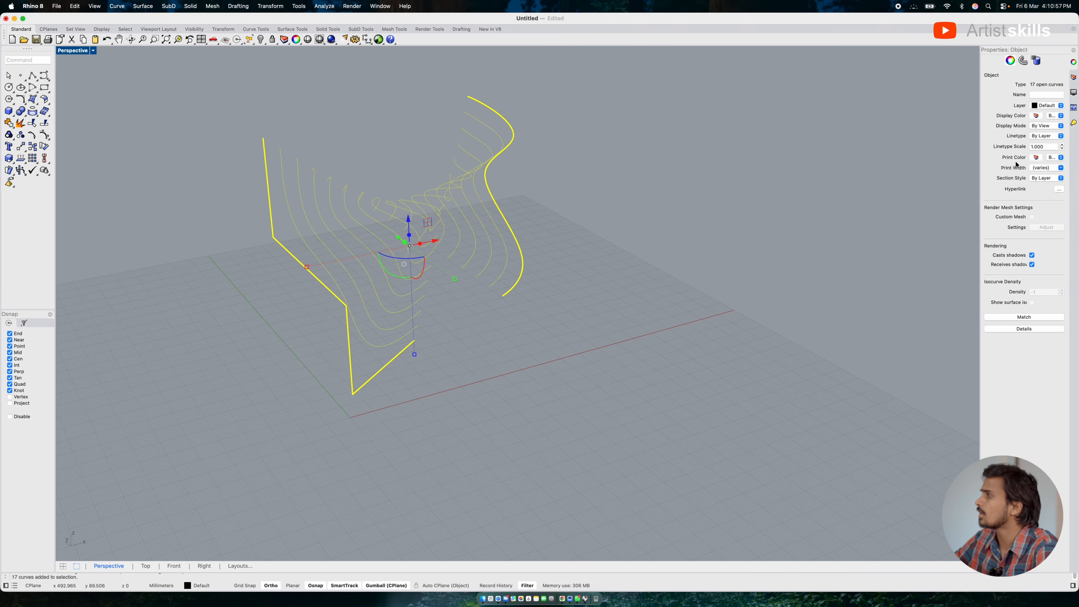
left_click(1062, 168)
left_click(1040, 196)
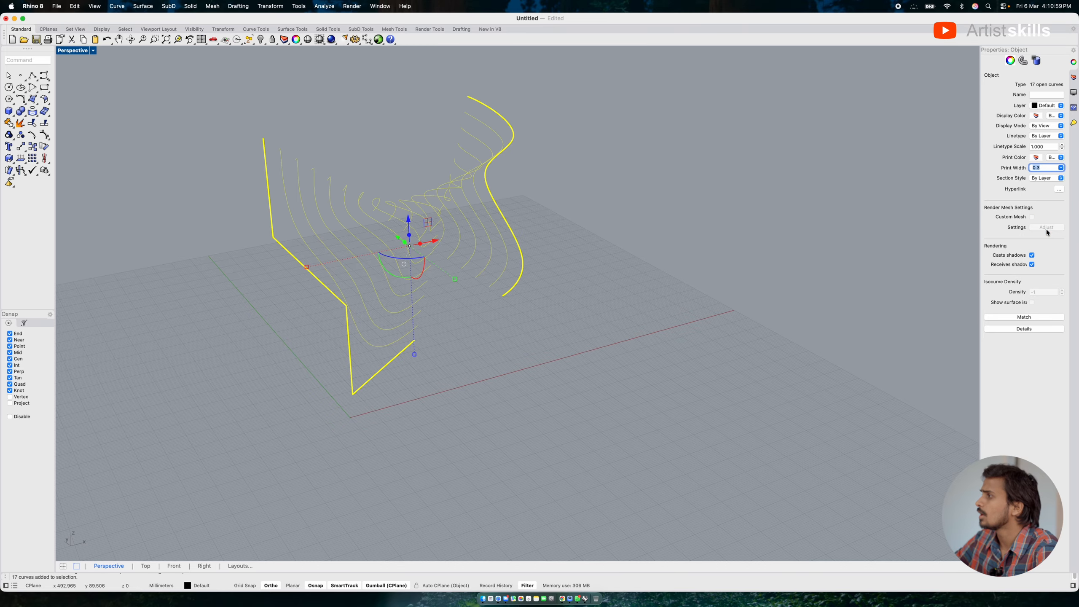
left_click(187, 341)
left_click_drag(529, 150, 150, 366)
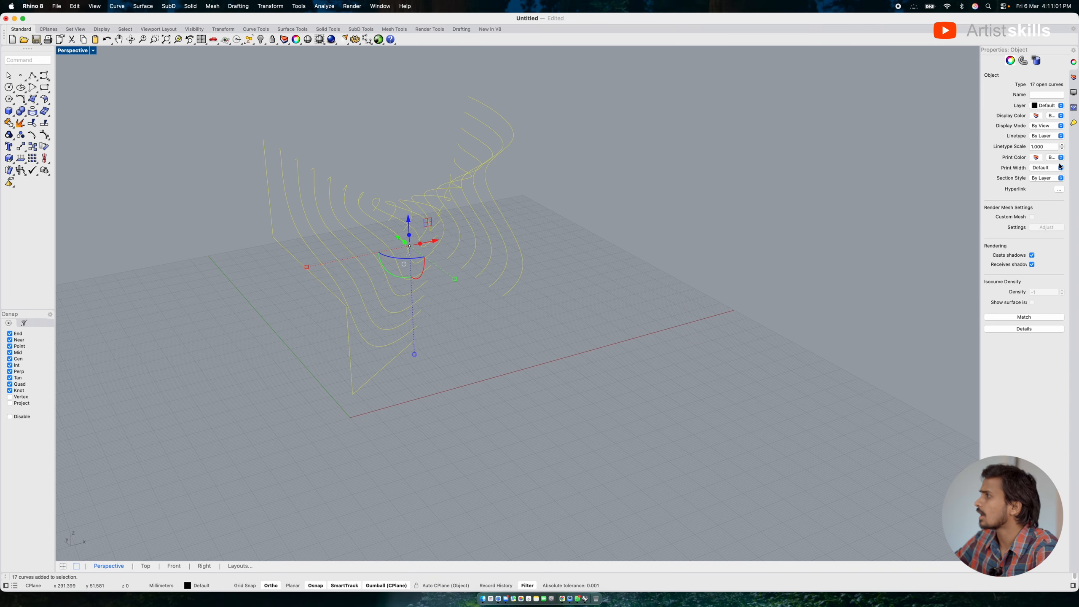
left_click(1049, 168)
left_click(1047, 222)
left_click(668, 226)
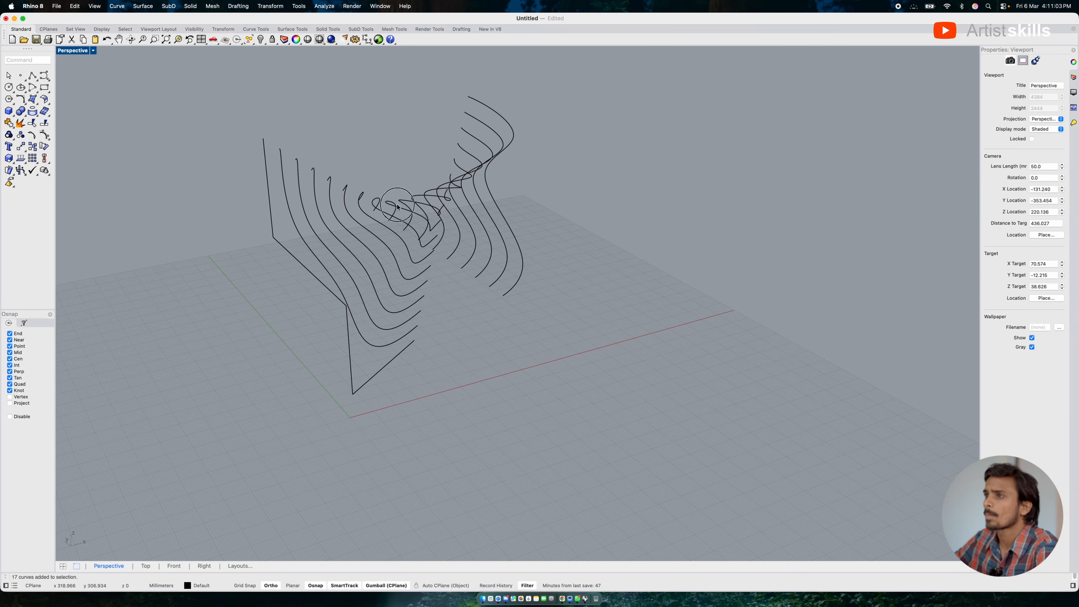
Zoom to all the curves to inspect the tween result, and delete every curve.
left_click_drag(578, 129, 137, 348)
type("zs")
key("Return")
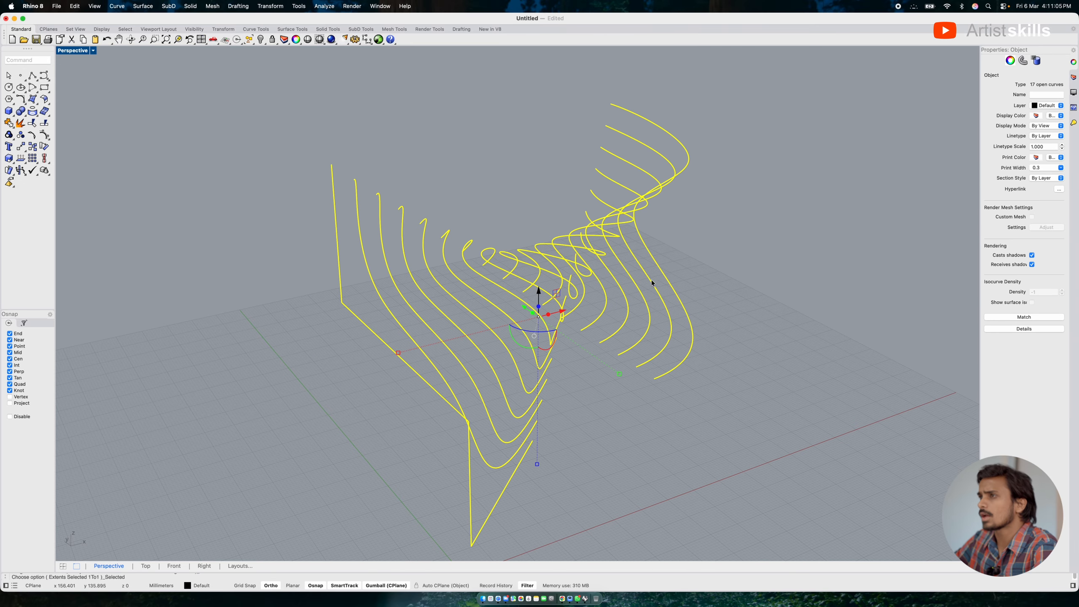
key("Escape")
right_click_drag(642, 315, 699, 283)
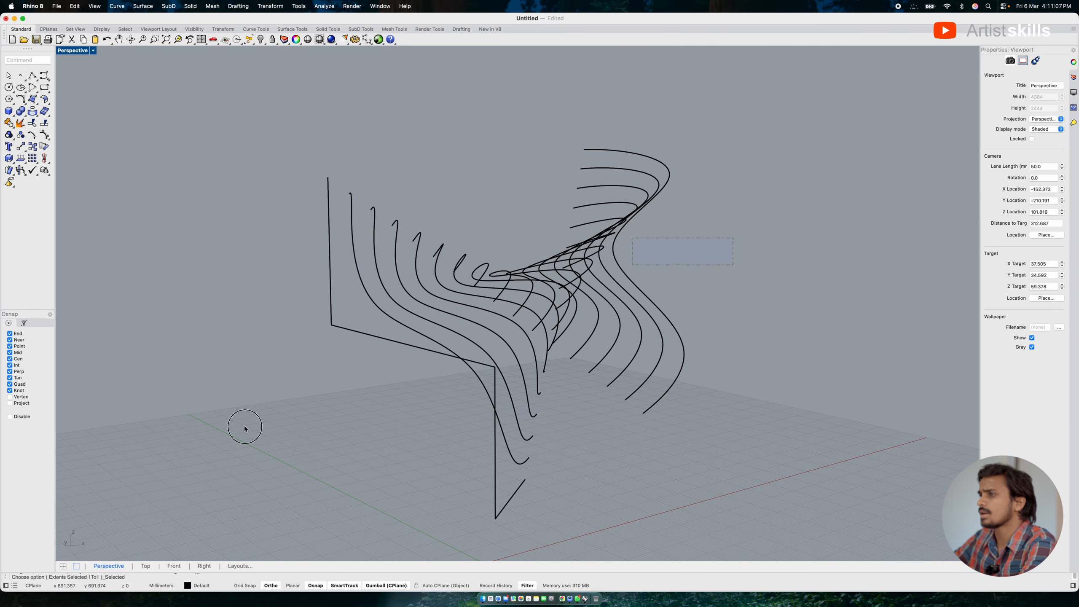
key("super+a")
key("Delete")
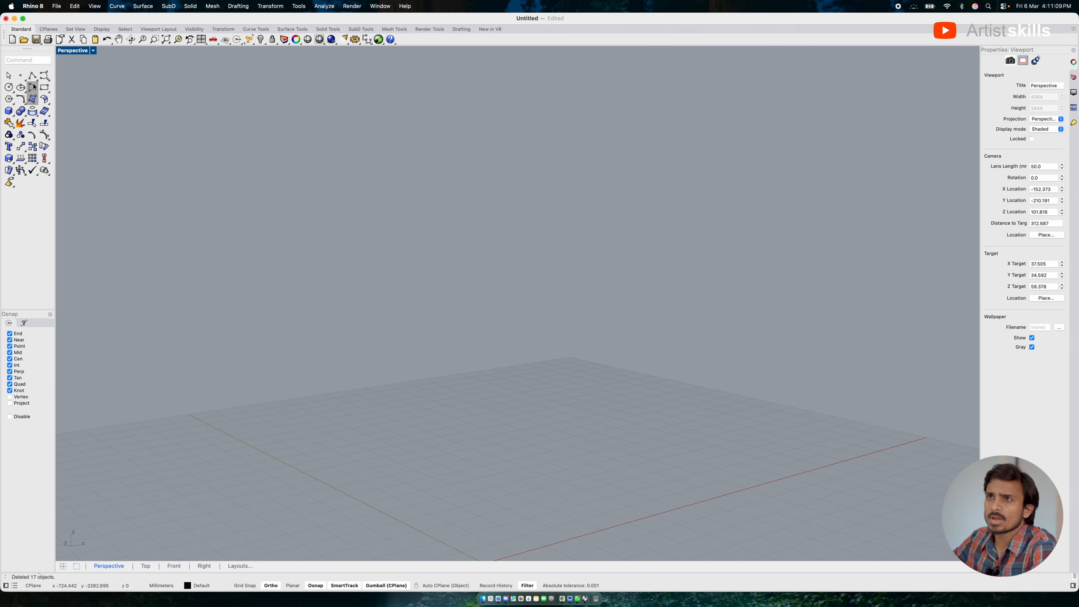
Draw a closed freeform interpolated curve with an inward notch in the Right view.
left_click(48, 82)
left_click(73, 84)
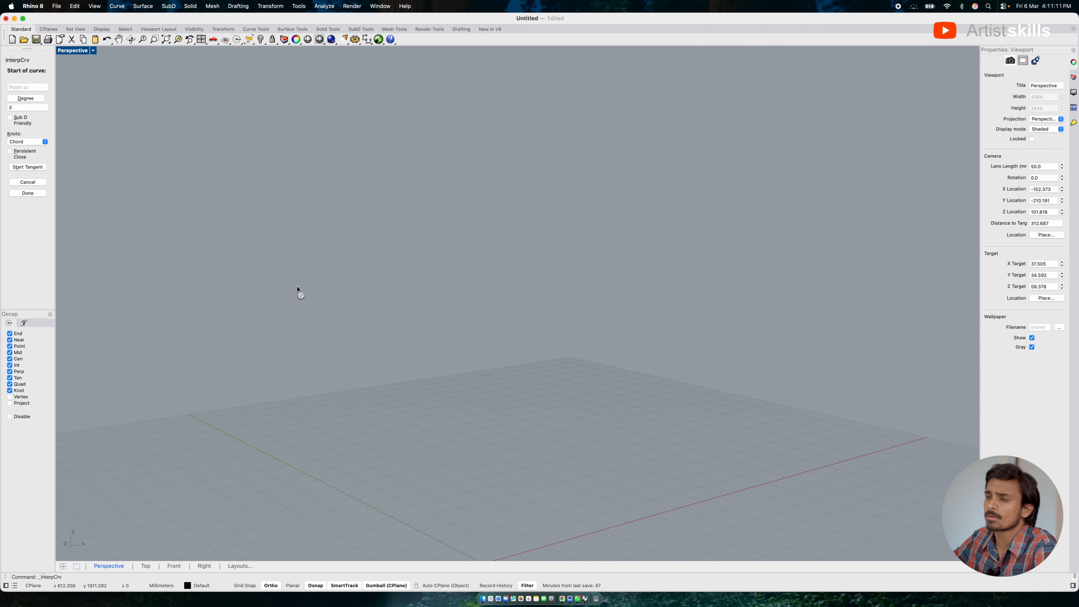
double_click(79, 51)
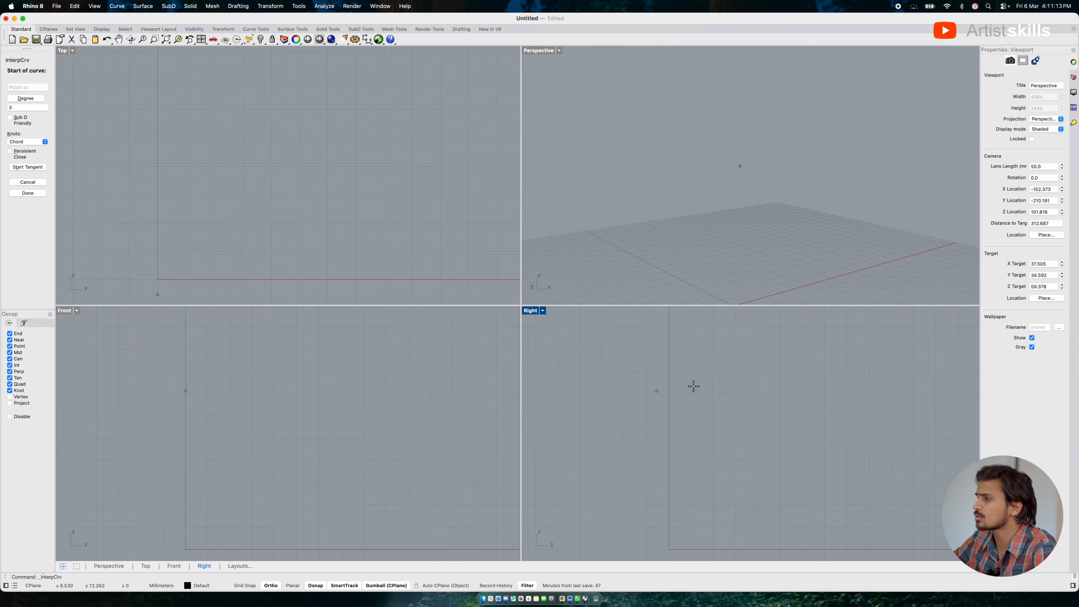
left_click(721, 348)
left_click(677, 363)
left_click(687, 476)
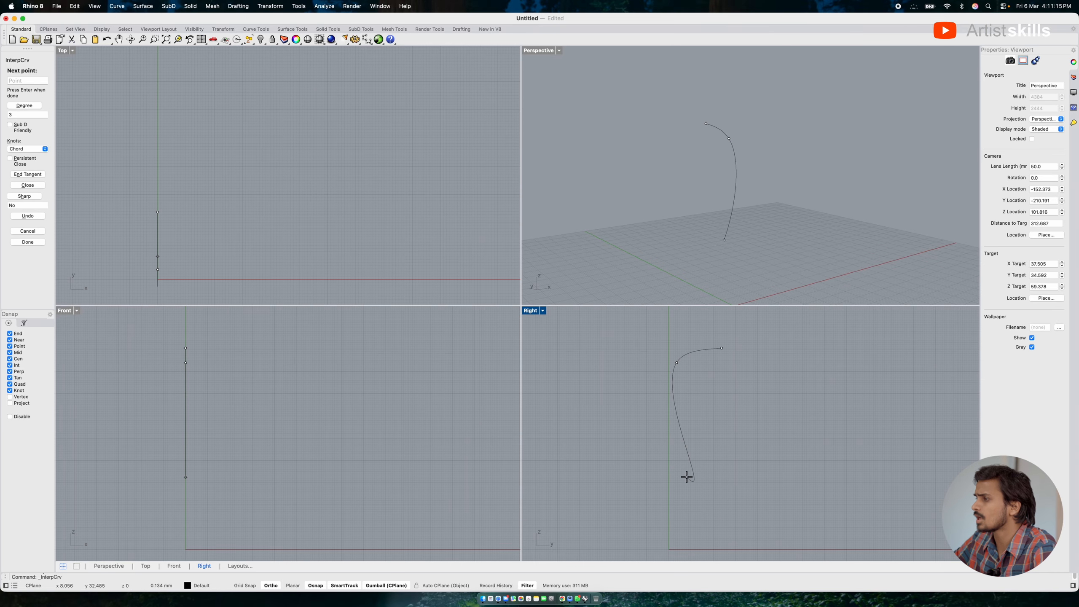
left_click(702, 521)
left_click(832, 467)
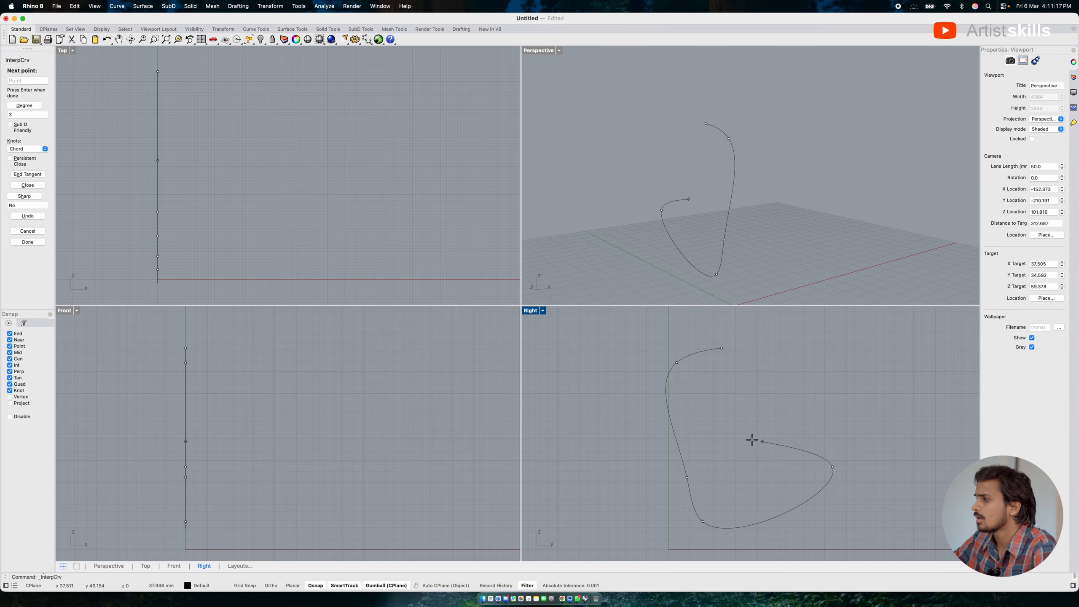
left_click(751, 440)
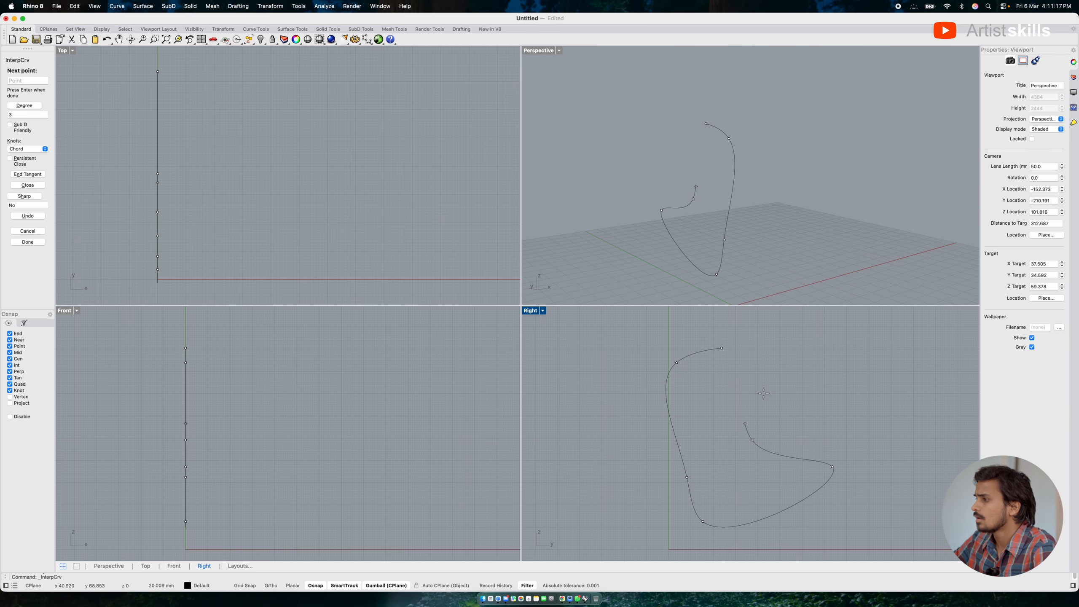
left_click(724, 347)
Copy the closed curve along the X axis and rotate the copy in its own plane.
left_click_drag(727, 408, 727, 405)
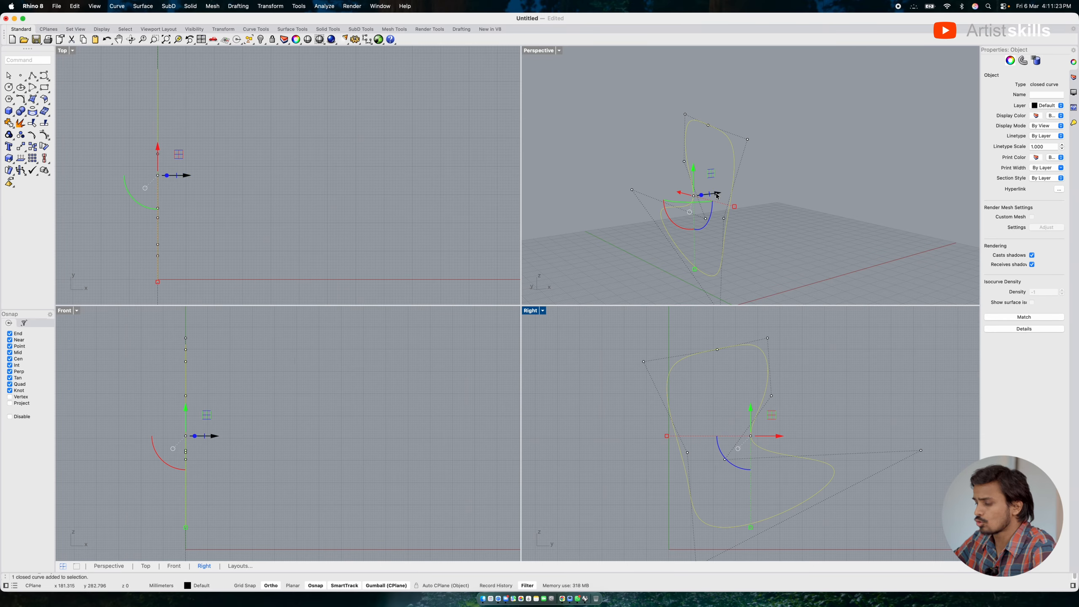
left_click_drag(717, 195, 819, 234)
left_click(708, 102)
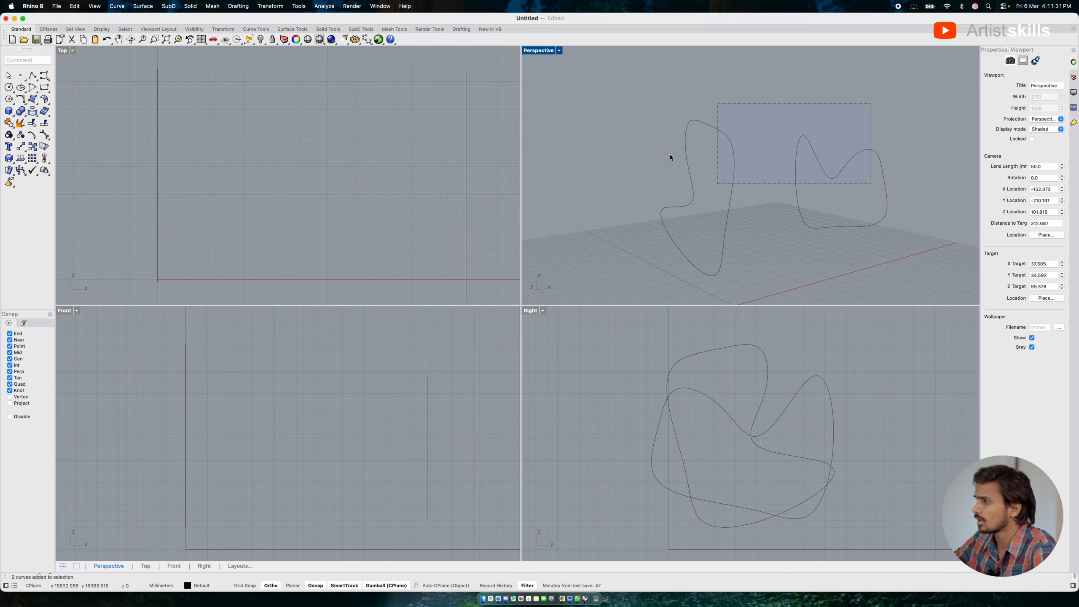
Maximize the Perspective view and set the print width of both closed curves to 0.35.
double_click(539, 50)
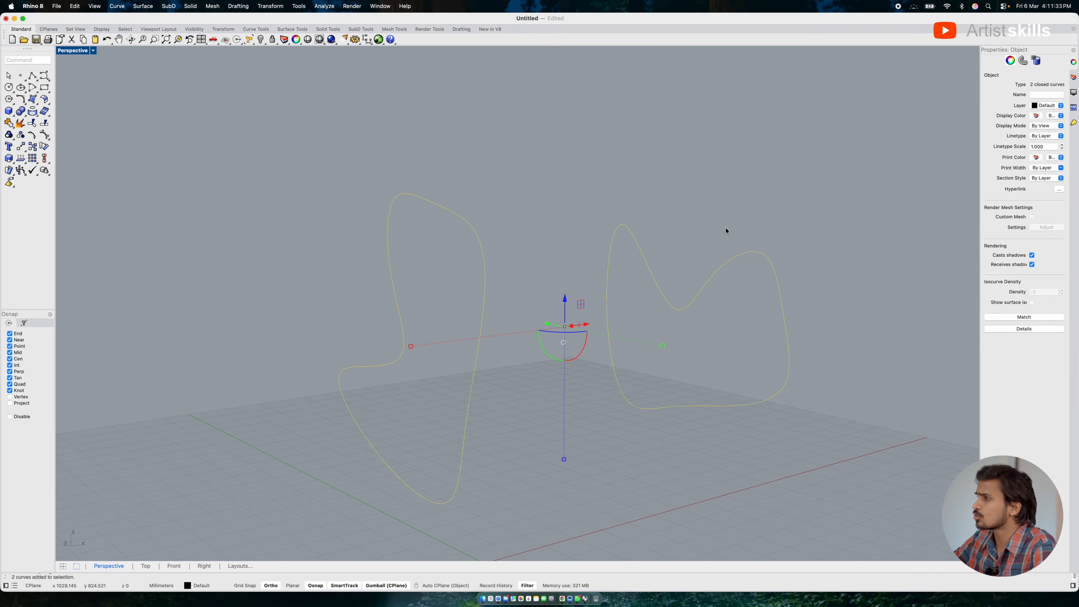
left_click(1061, 168)
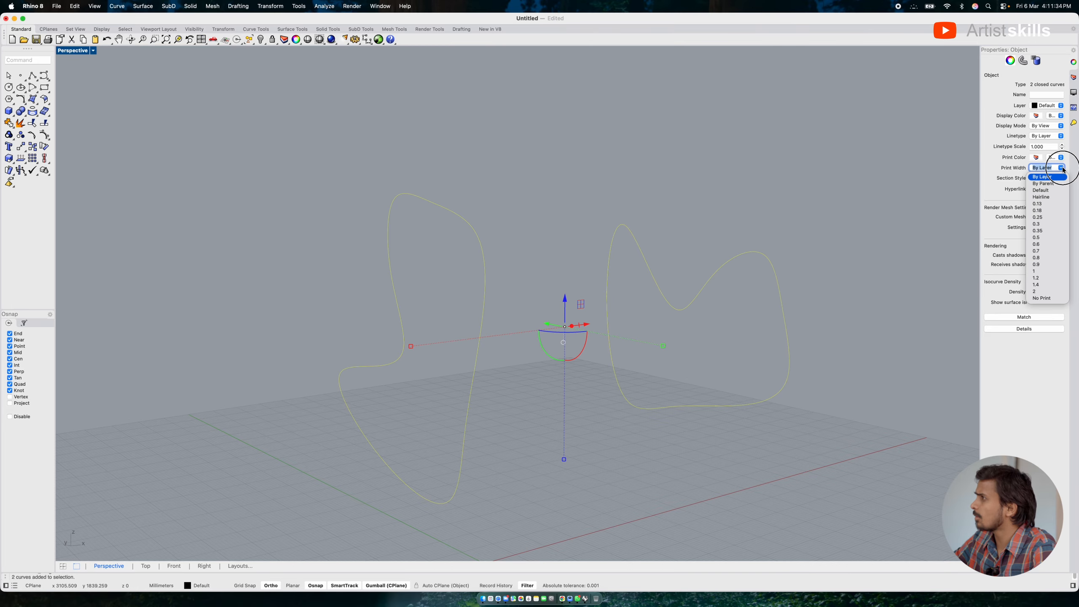
left_click(1047, 231)
left_click(802, 251)
right_click_drag(641, 145, 727, 196)
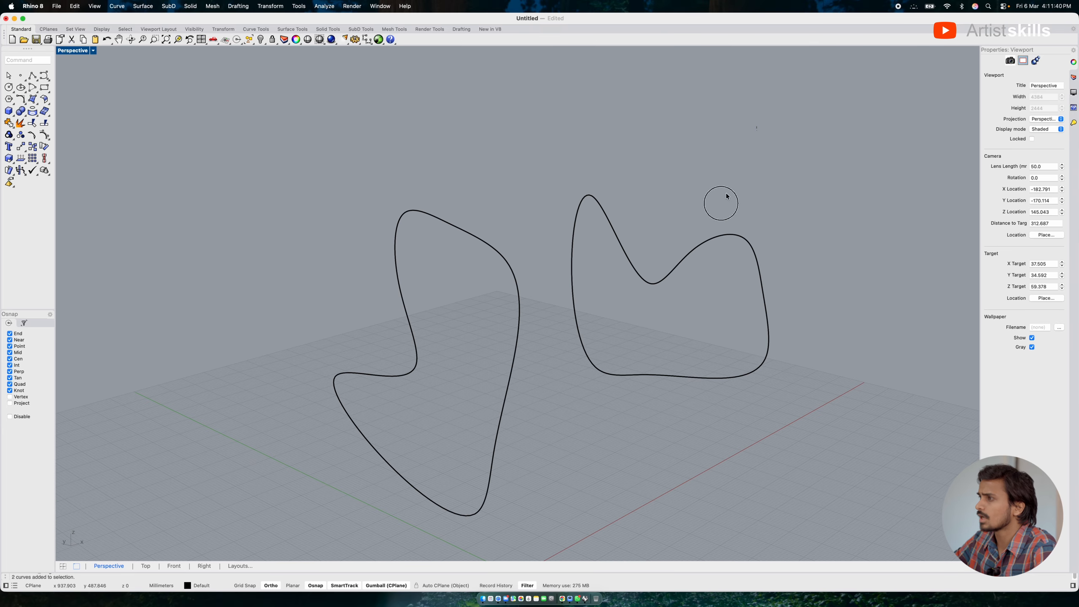
Scale down the rotated copy of the closed curve so it is much smaller than the original.
left_click(691, 275)
left_click_drag(659, 390, 657, 334)
left_click(714, 310)
right_click_drag(714, 310, 599, 314)
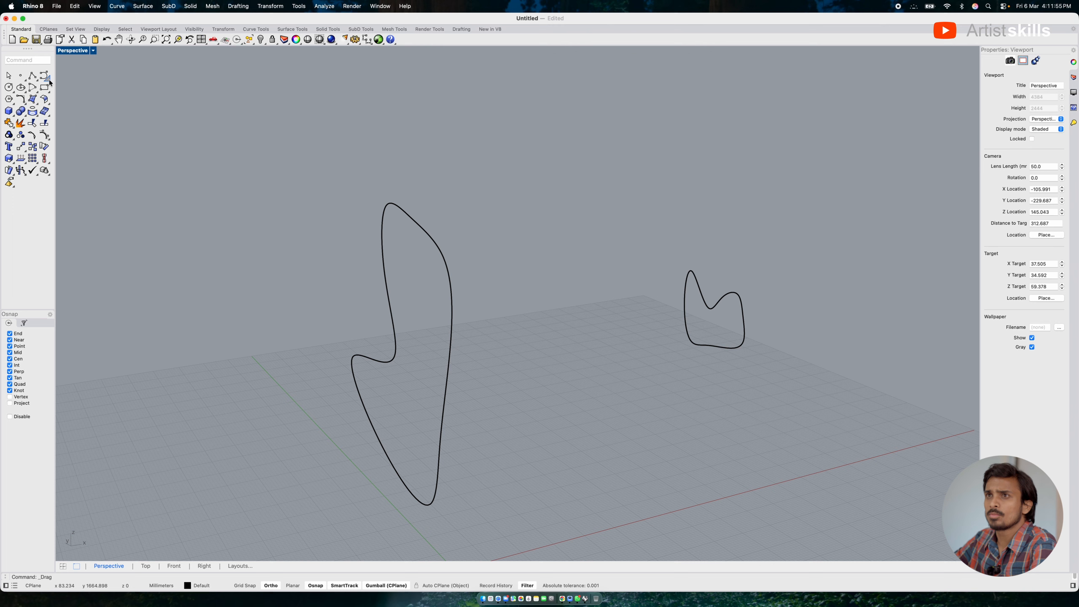
Start Tween Curves between the large closed curve and its smaller rotated copy, and inspect the preview.
left_click(49, 80)
left_click(67, 114)
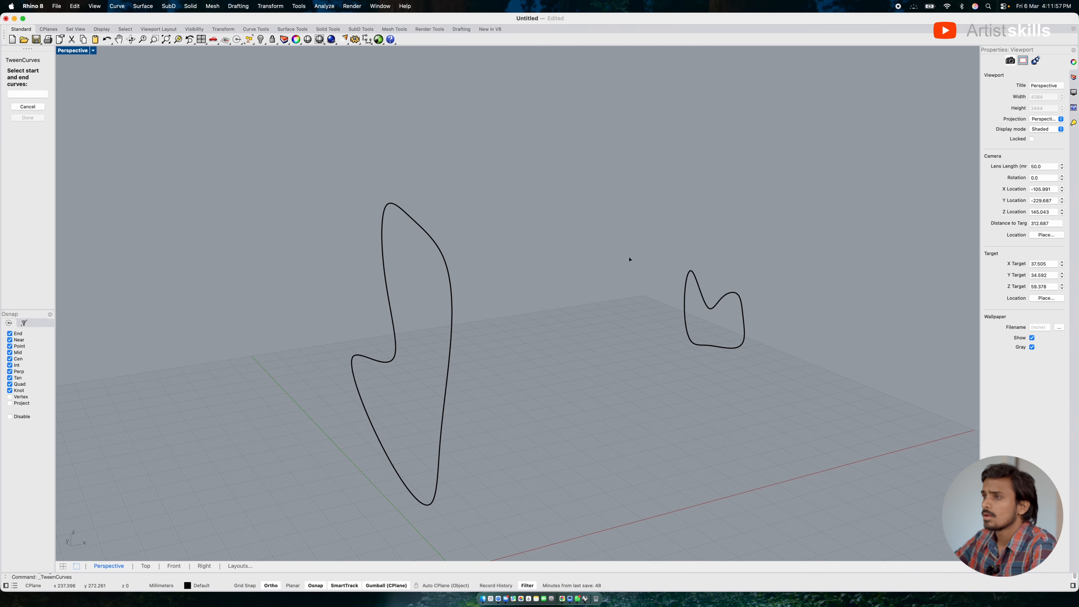
left_click_drag(338, 381, 337, 379)
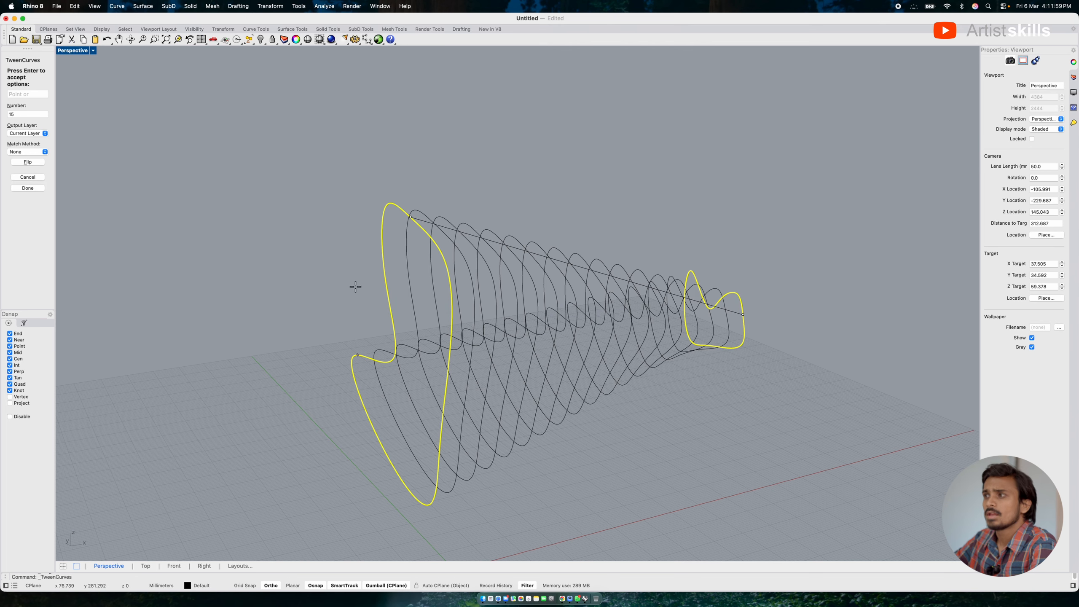
right_click_drag(479, 311, 509, 305)
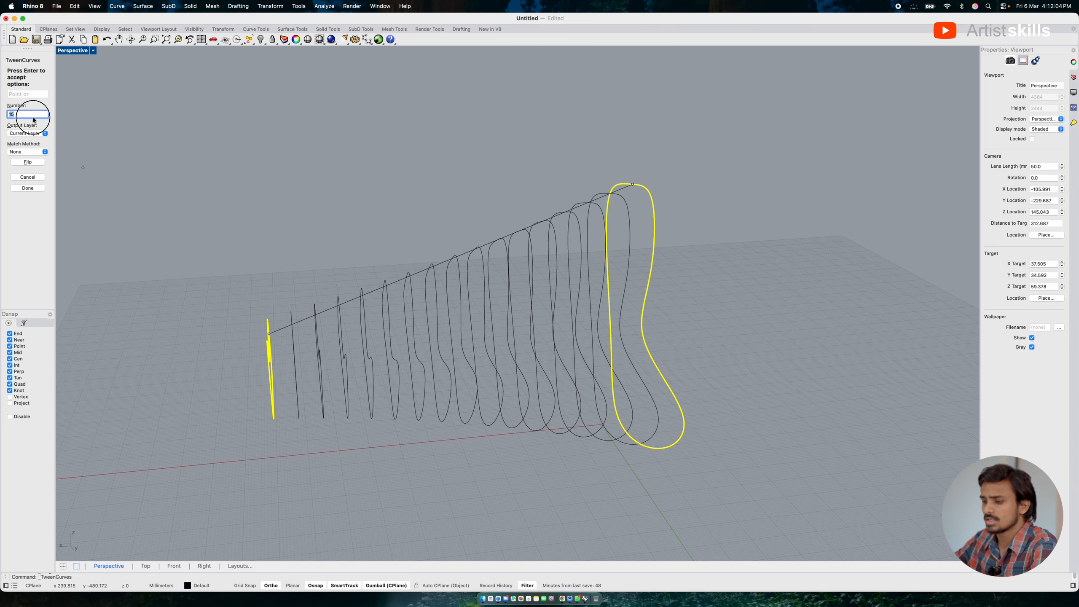
Try a number of 2 tween curves and inspect the preview from another angle.
type("2")
key("Return")
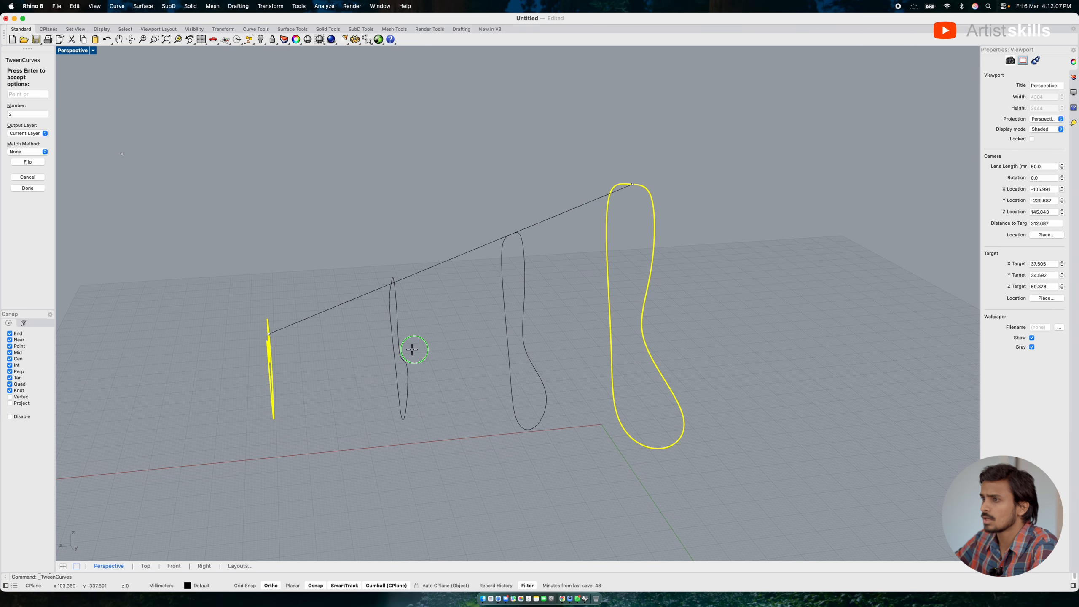
right_click_drag(426, 345, 449, 335)
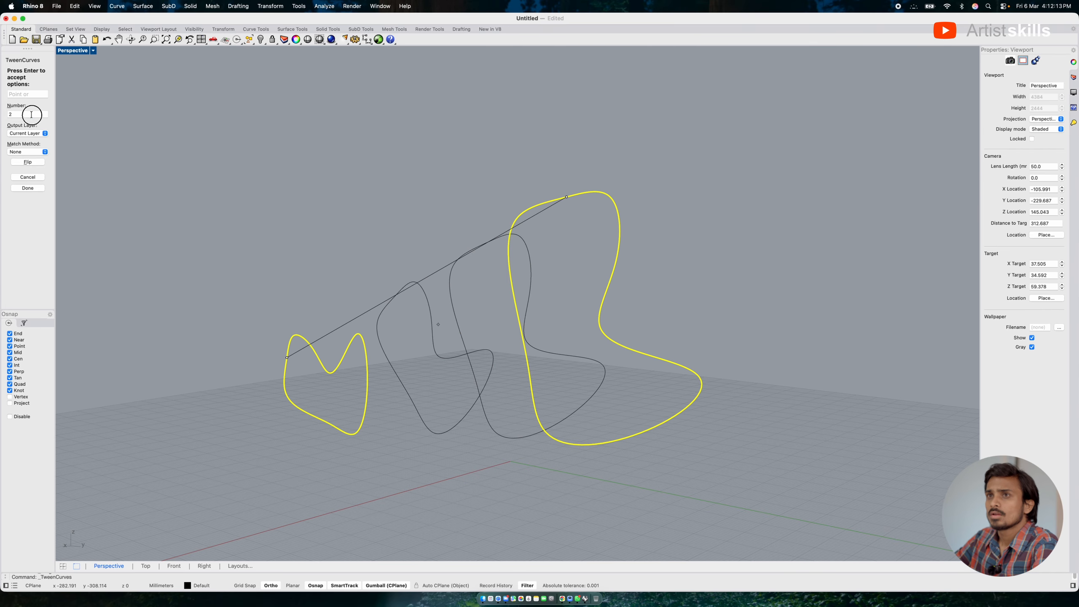
Set the number of tween curves to 10 and create them.
type("10")
key("Return")
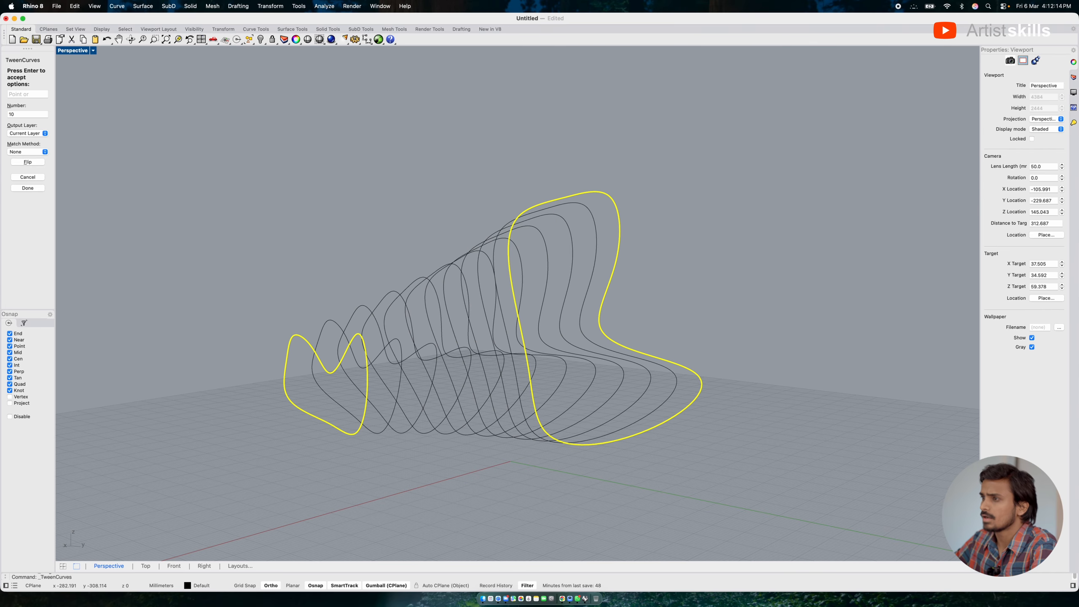
key("Return")
Give the ten tween curves between the two closed curves a thicker print width.
right_click_drag(512, 298, 614, 170)
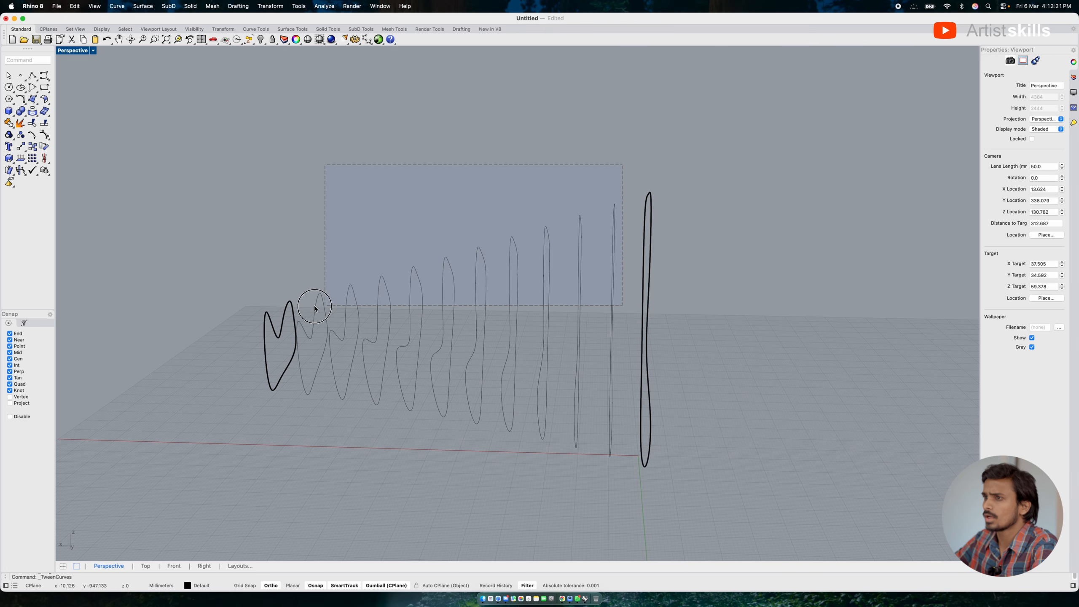
left_click_drag(315, 307, 315, 307)
left_click(1061, 168)
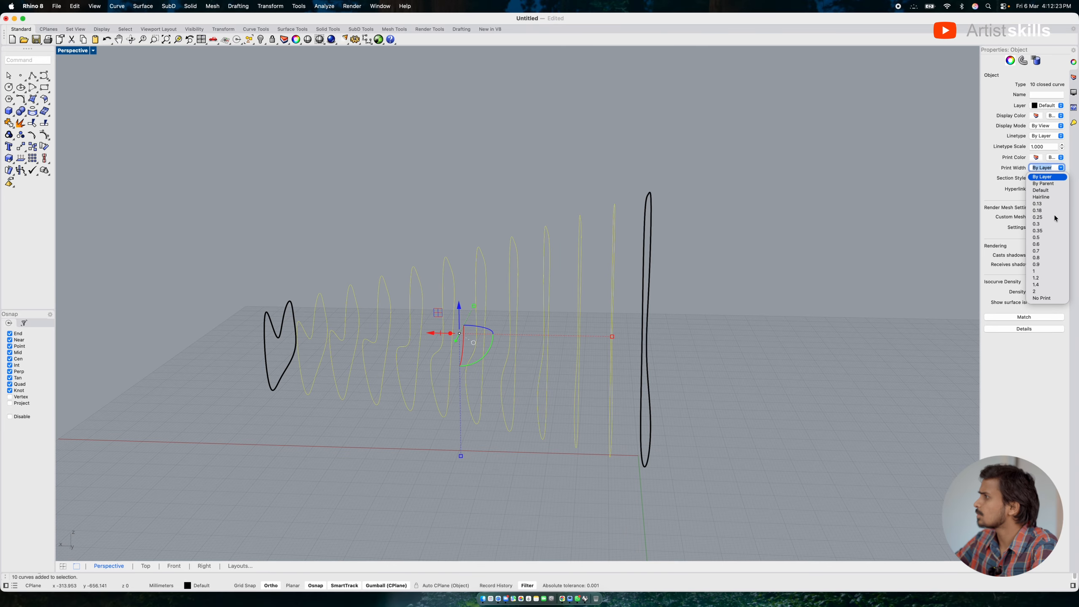
left_click(1049, 229)
left_click(675, 272)
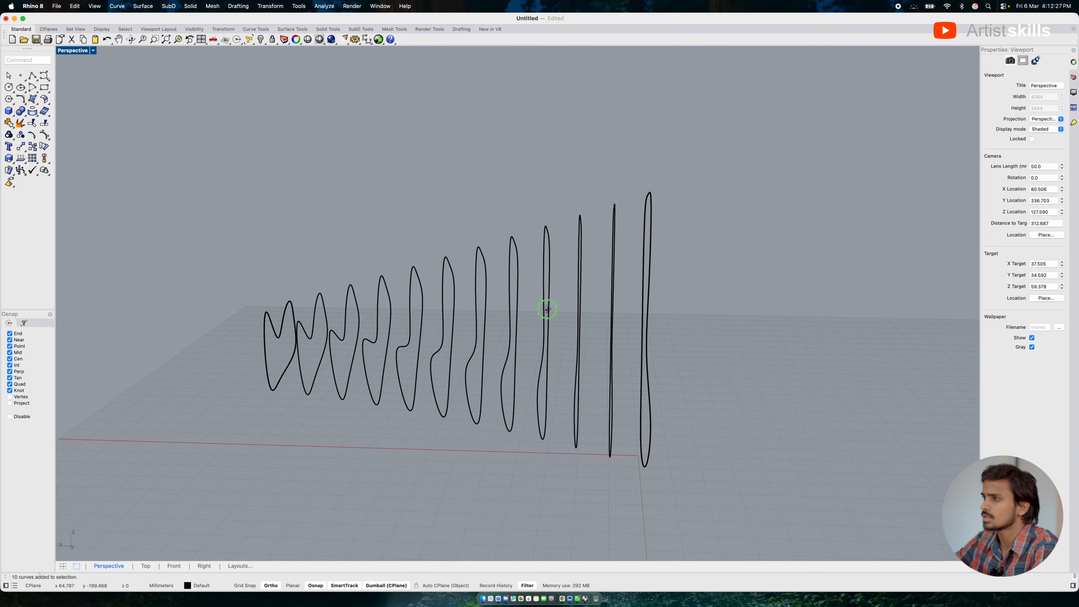
Extrude the two closed curves and all tween curves between them by 3 mm as solids with ExtrudeCrv.
right_click_drag(547, 309, 369, 373)
left_click_drag(674, 183, 369, 379)
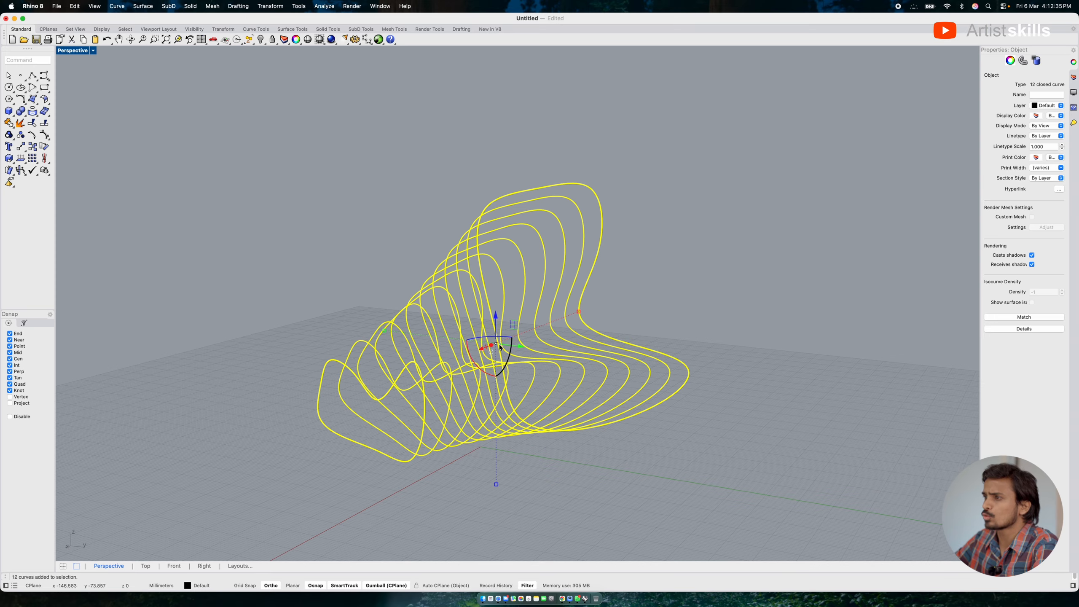
type("xtrudeCrv")
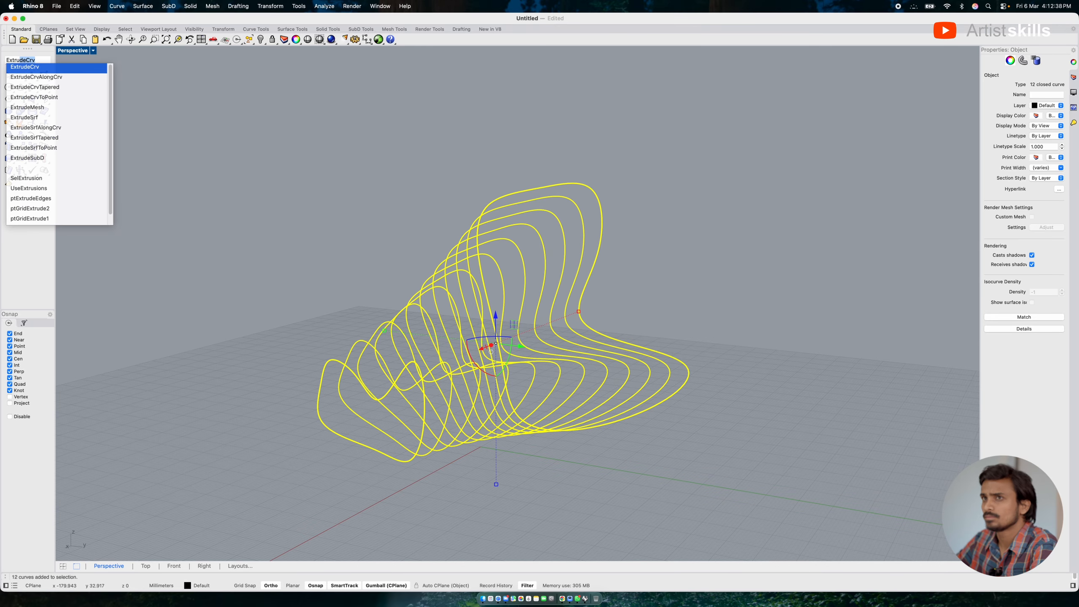
key("Return")
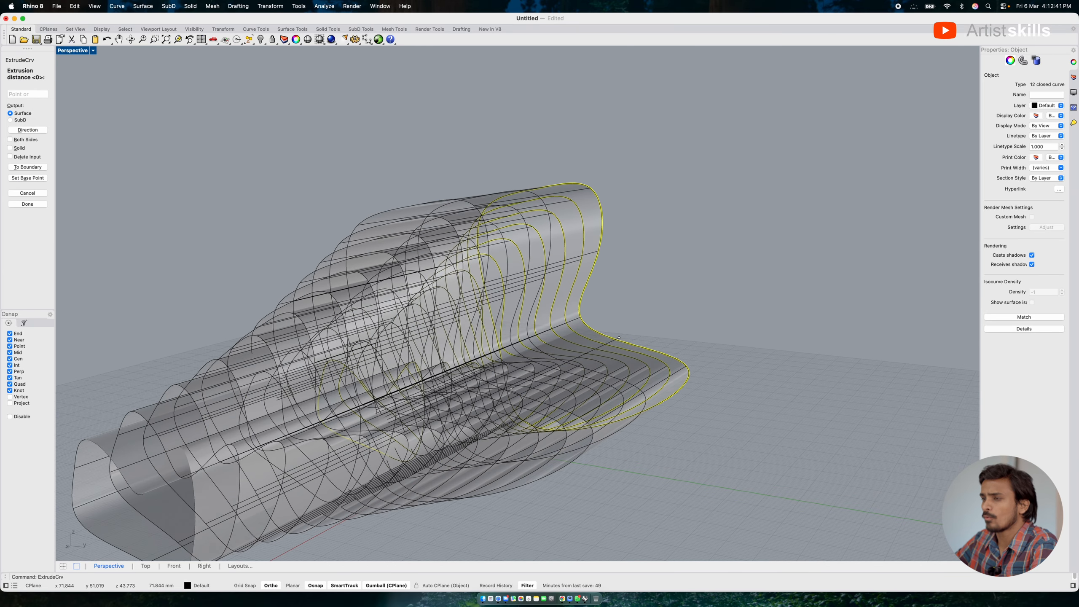
type("1")
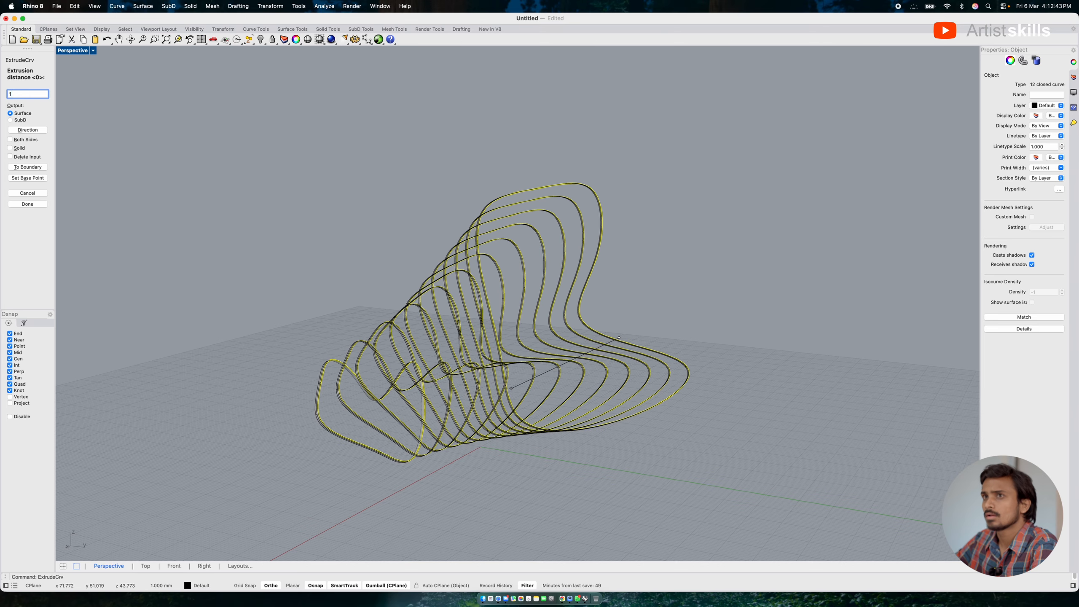
key("BackSpace")
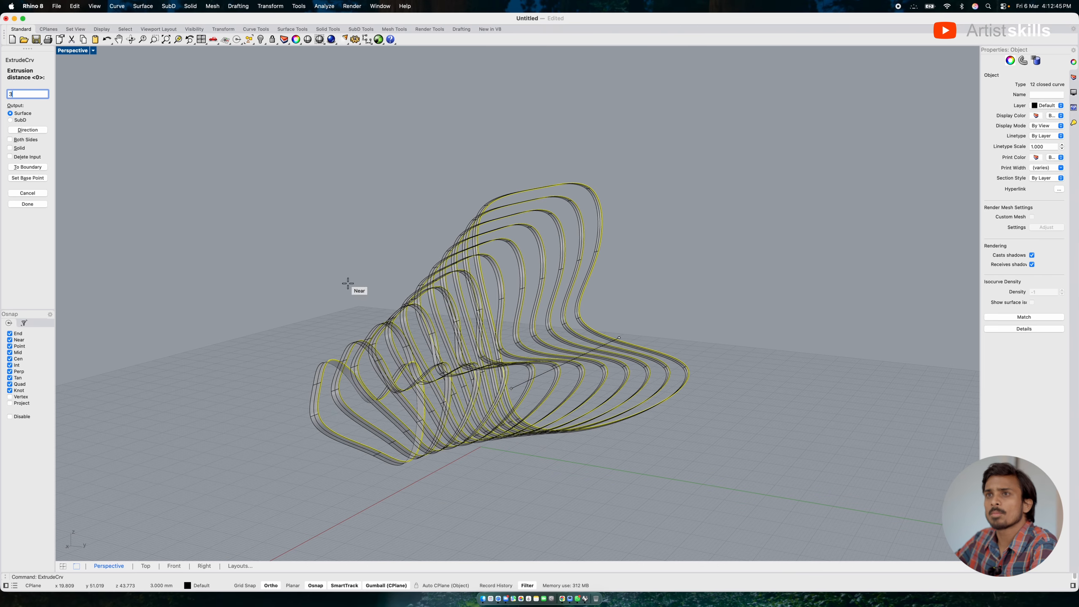
left_click(17, 148)
type("3")
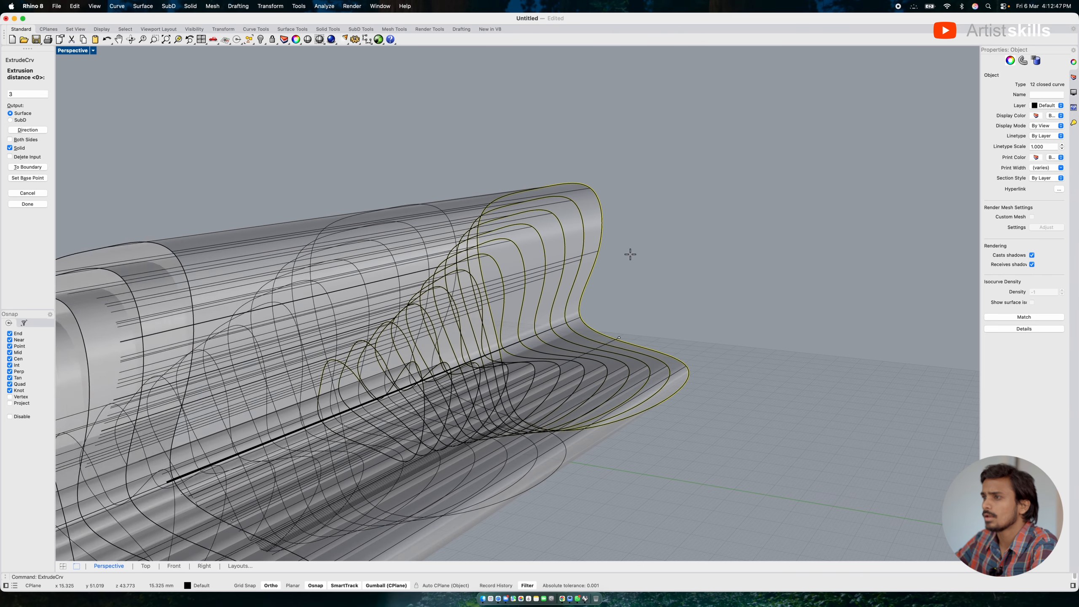
key("Return")
left_click(642, 249)
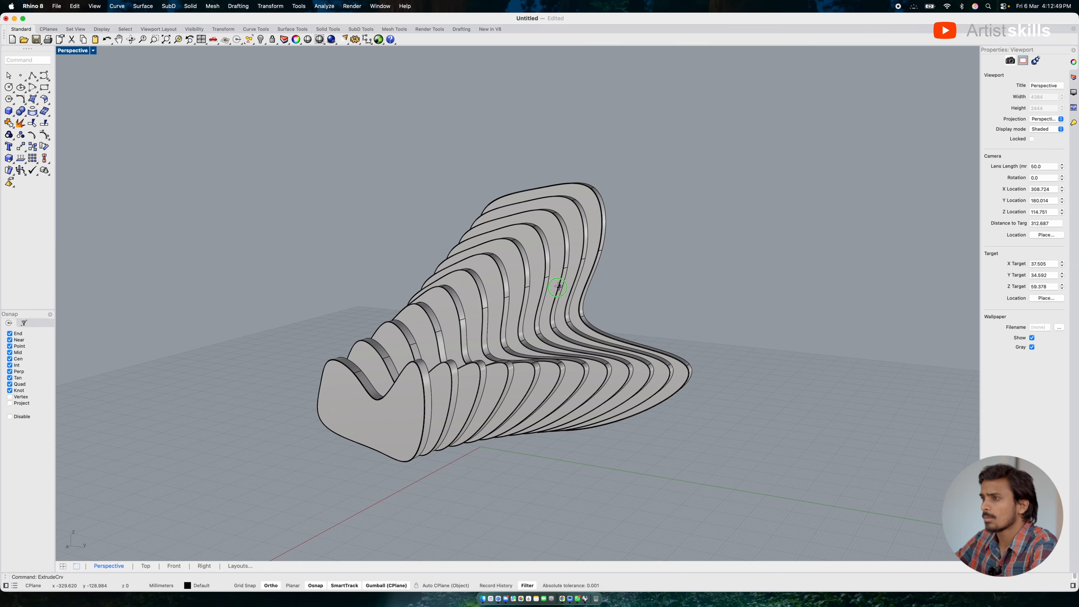
right_click_drag(558, 287, 730, 302)
right_click_drag(513, 305, 522, 301)
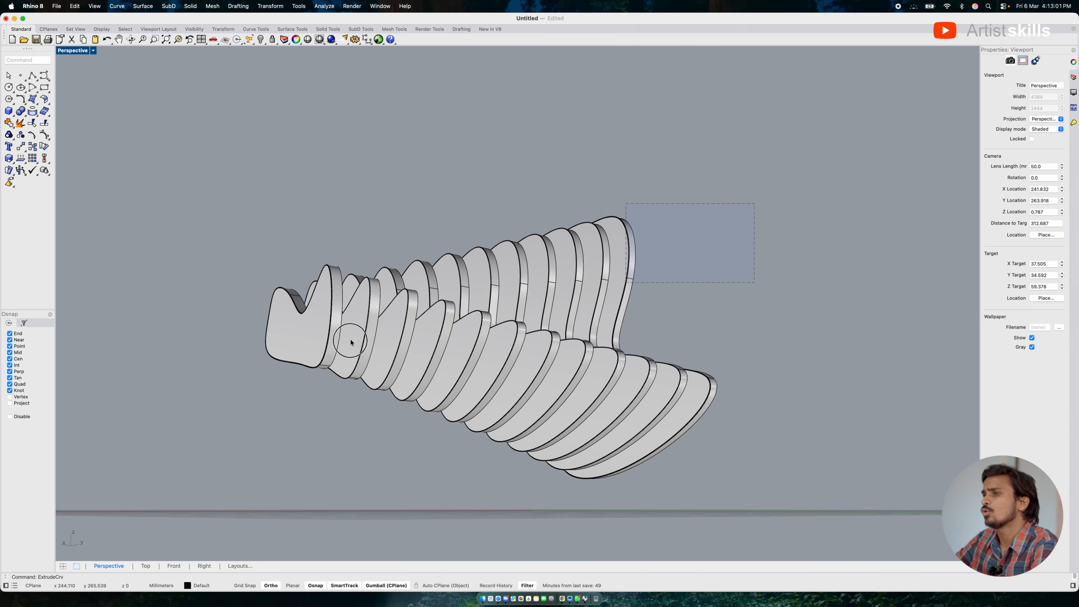